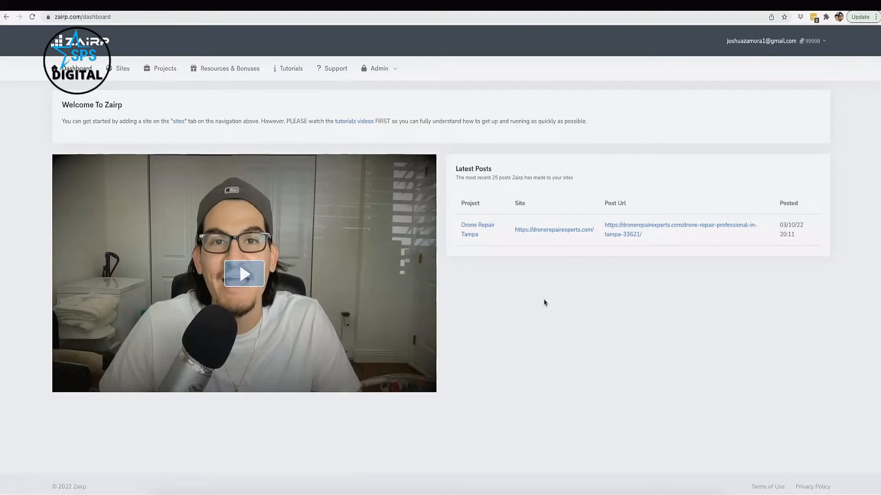
pyautogui.click(545, 303)
pyautogui.click(544, 302)
pyautogui.click(543, 302)
pyautogui.click(547, 301)
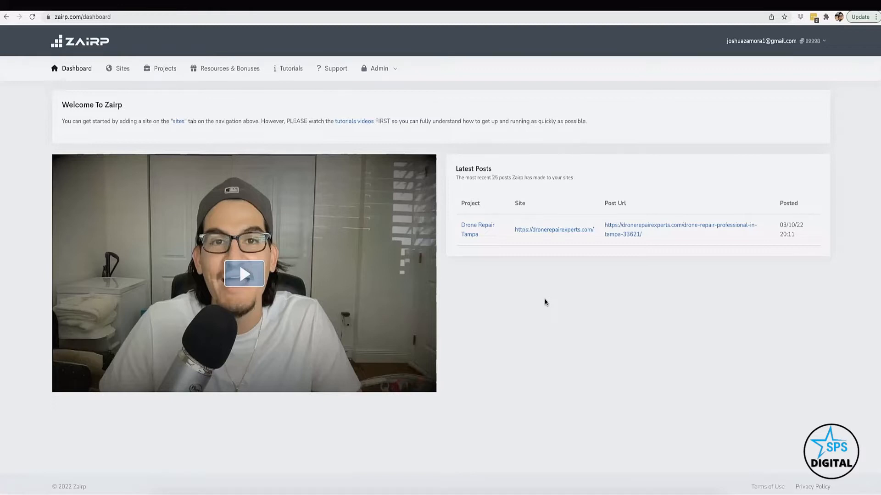
# - Switch to the Google search window and examine the "drone repair miami" results for dronerepairexperts.com listings
pyautogui.hotkey('ctrl', 'Up')
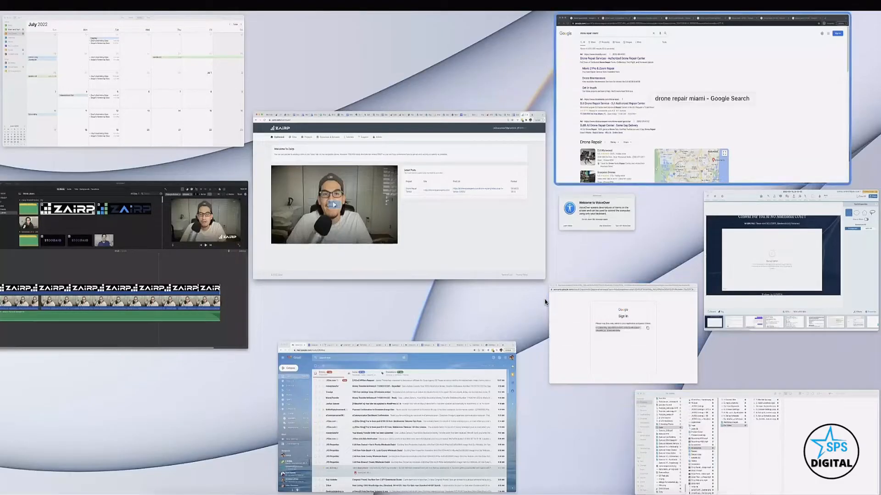
pyautogui.click(633, 134)
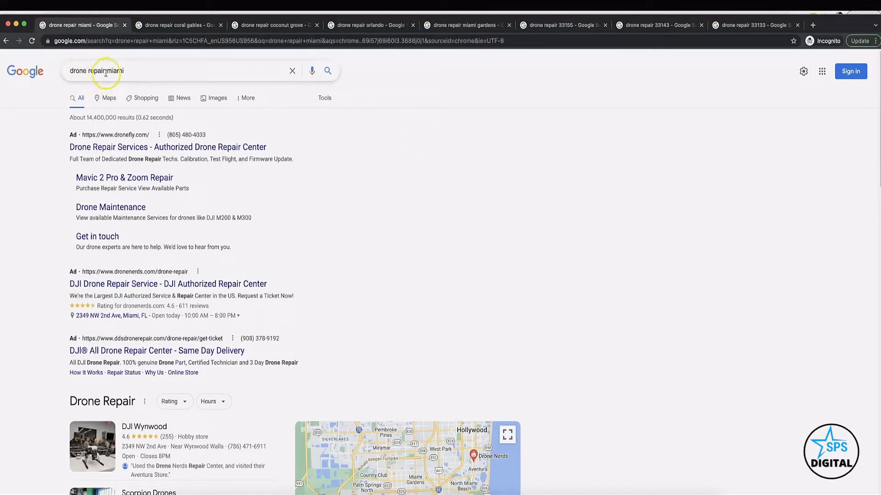
pyautogui.scroll(-10, 53, 178)
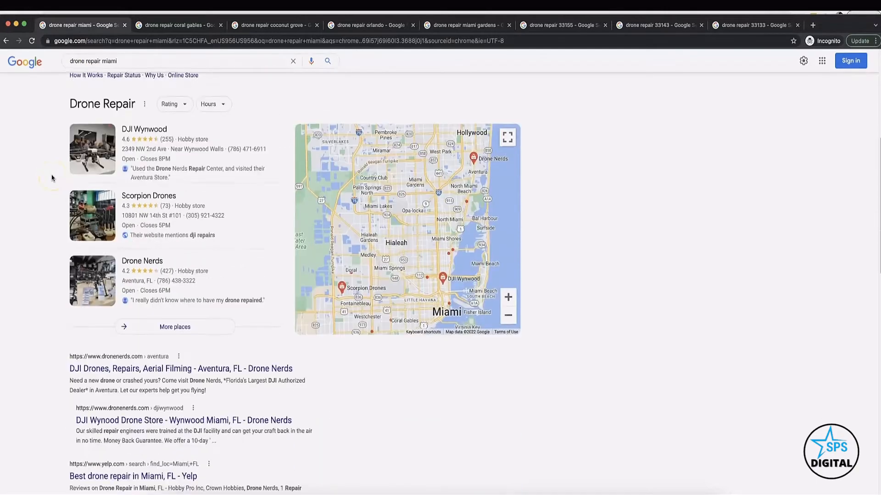
pyautogui.scroll(-4, 51, 179)
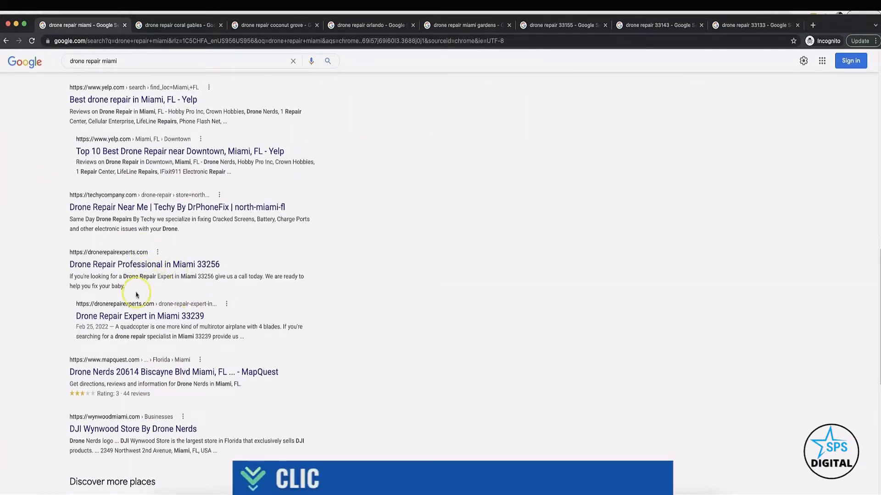
pyautogui.scroll(6, 249, 234)
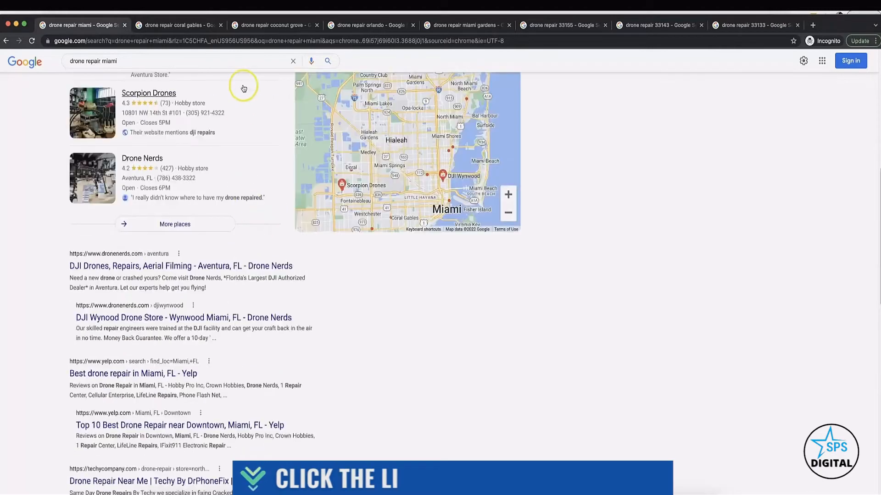
# - Check where dronerepairexperts.com ranks in the open "drone repair coral gables" and "drone repair coconut grove" searches
pyautogui.click(181, 25)
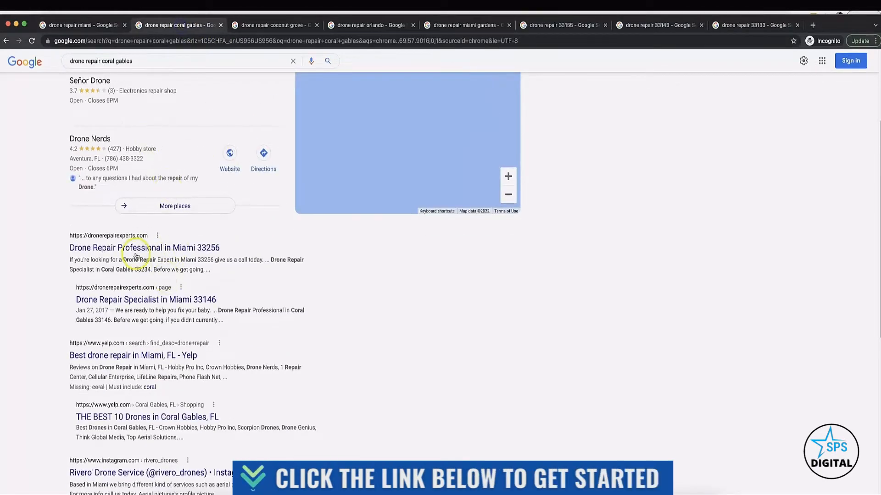
pyautogui.scroll(3, 156, 311)
pyautogui.scroll(-2, 156, 317)
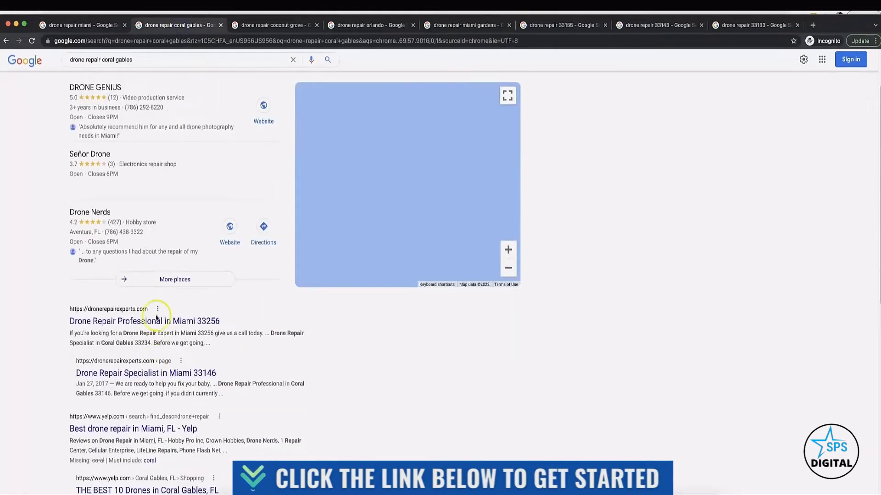
pyautogui.click(283, 25)
pyautogui.scroll(2, 181, 119)
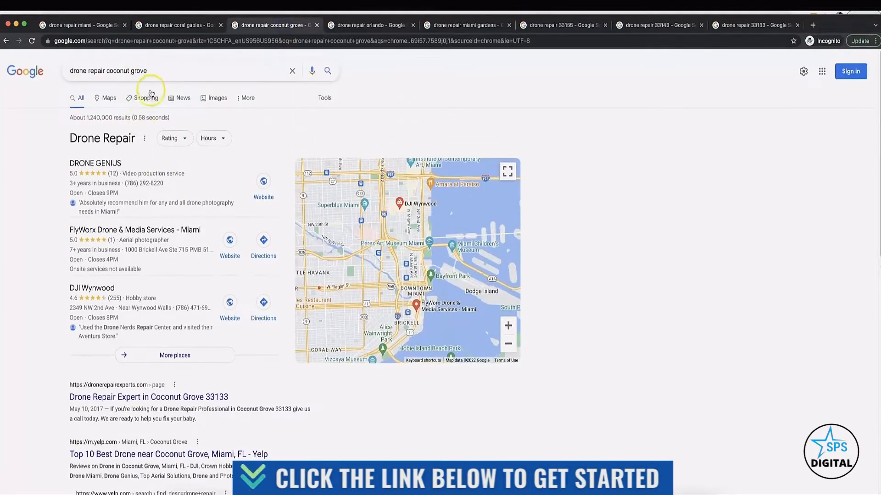
pyautogui.scroll(-2, 52, 298)
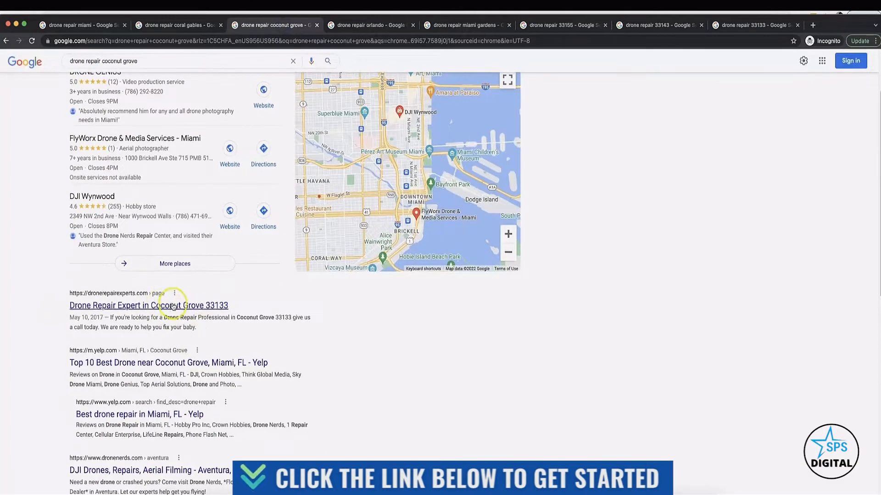
# - Look through the "drone repair orlando" search results for the dronerepairexperts.com listing
pyautogui.click(370, 24)
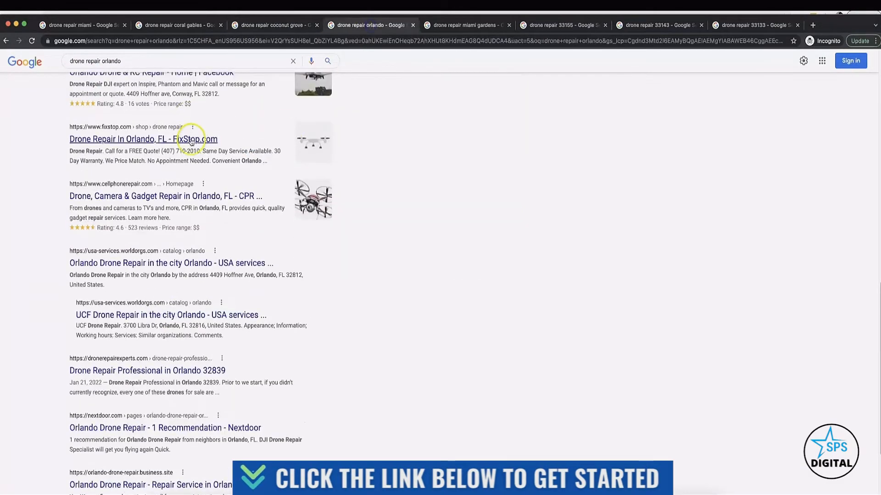
pyautogui.scroll(5, 192, 141)
pyautogui.scroll(2, 189, 133)
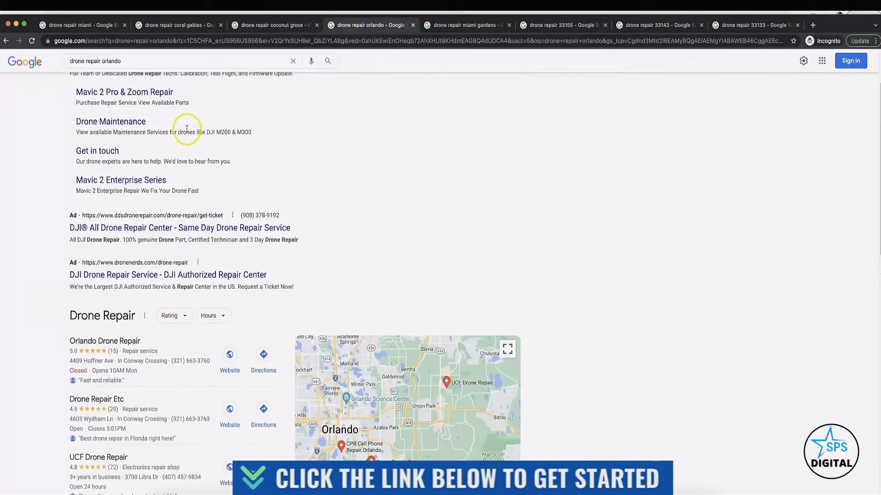
pyautogui.scroll(3, 186, 131)
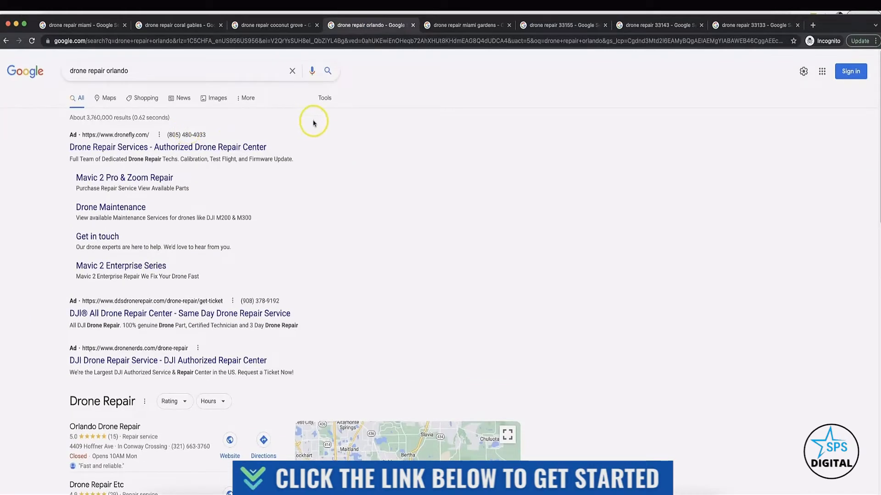
pyautogui.scroll(-6, 232, 157)
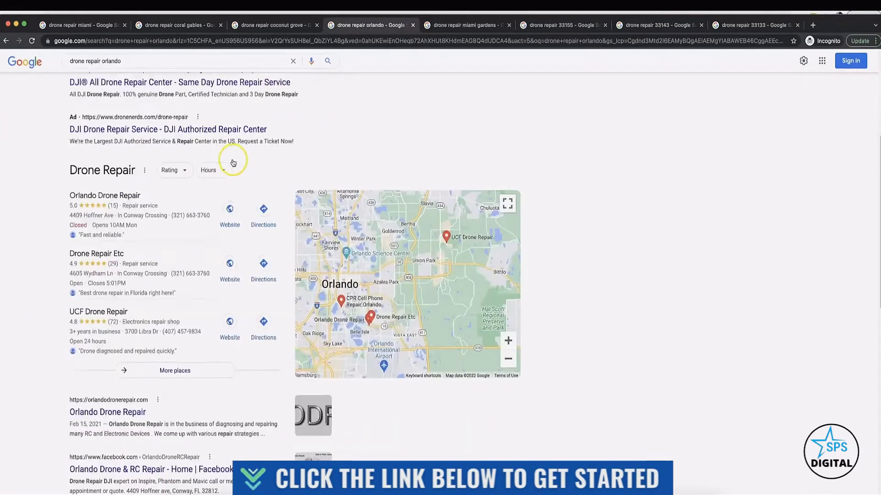
pyautogui.scroll(-3, 220, 229)
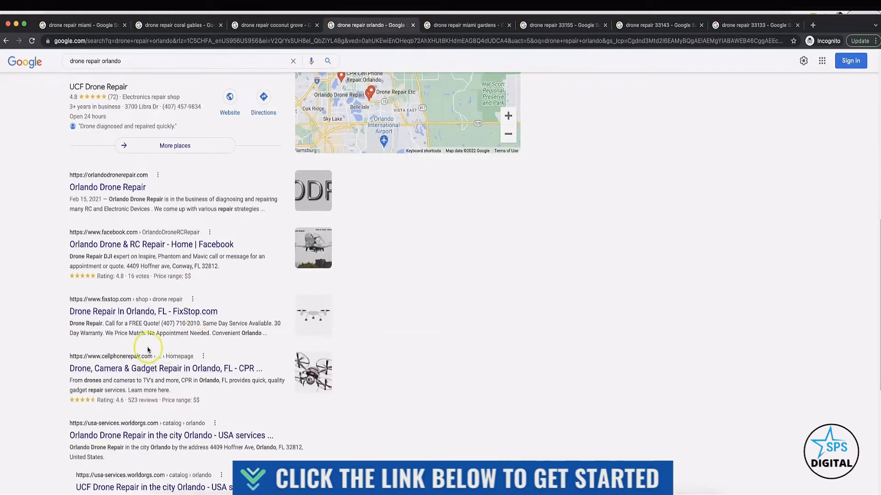
pyautogui.scroll(-3, 144, 344)
pyautogui.scroll(-1, 138, 362)
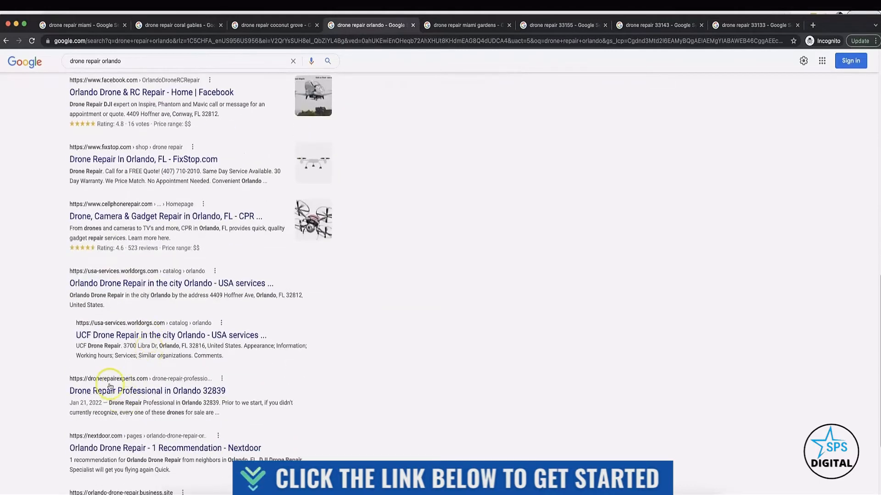
# - Inspect the "drone repair miami gardens" search results for pages from dronerepairexperts.com
pyautogui.click(470, 28)
pyautogui.scroll(8, 210, 224)
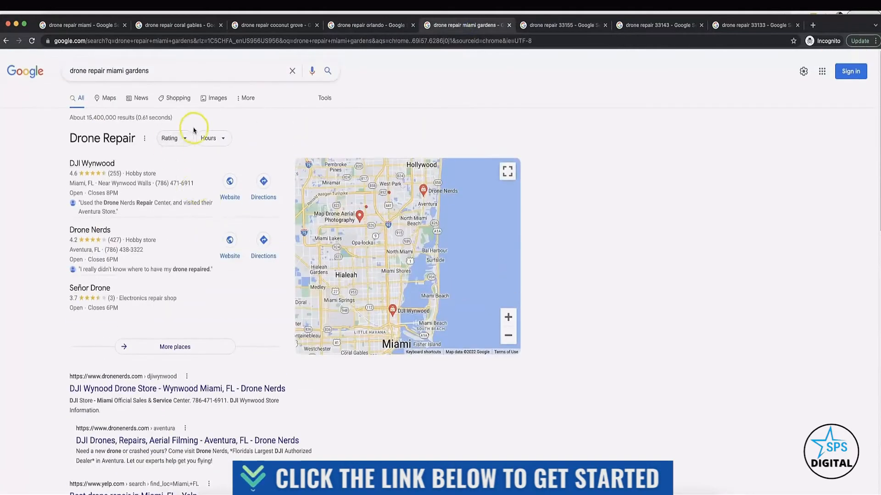
pyautogui.scroll(-3, 188, 181)
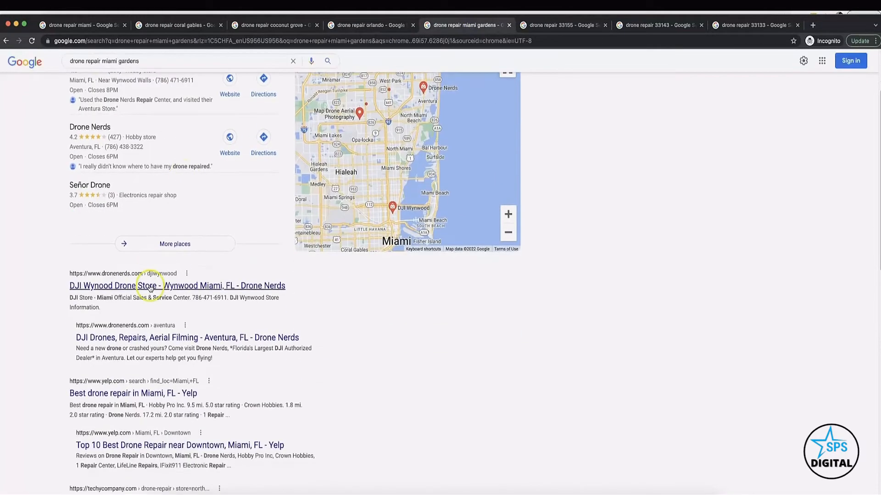
pyautogui.scroll(-5, 151, 287)
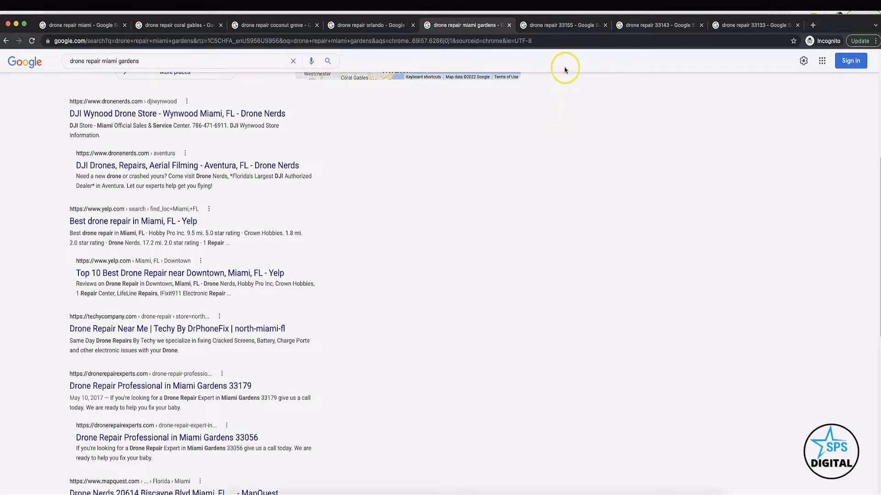
# - Compare the dronerepairexperts.com positions in the ZIP code searches "drone repair 33155" and "drone repair 33143"
pyautogui.click(565, 25)
pyautogui.scroll(6, 271, 192)
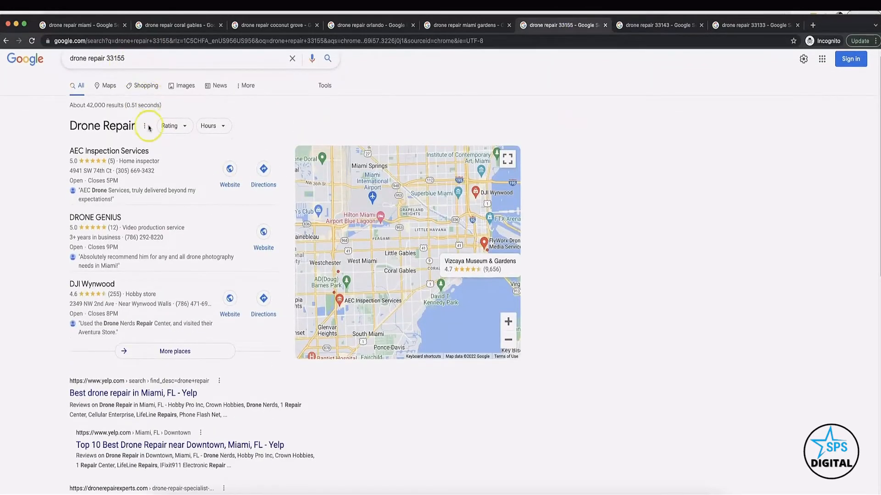
pyautogui.scroll(-6, 169, 264)
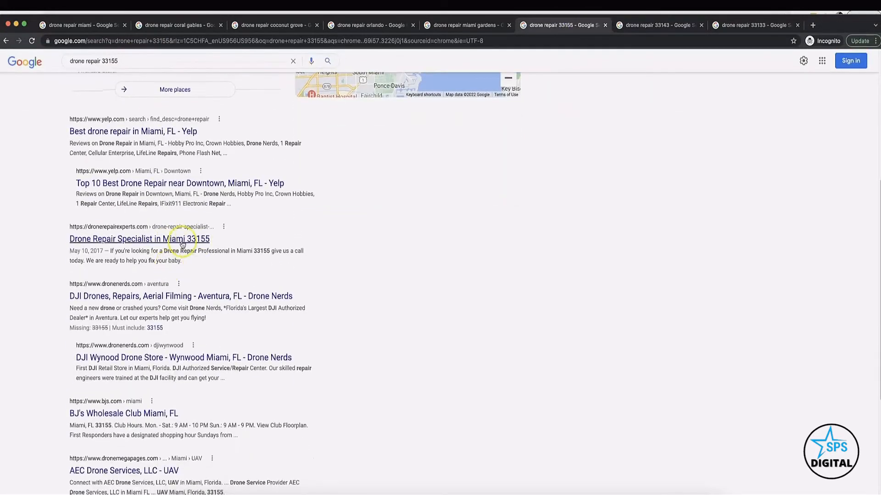
pyautogui.click(651, 24)
pyautogui.scroll(1, 121, 73)
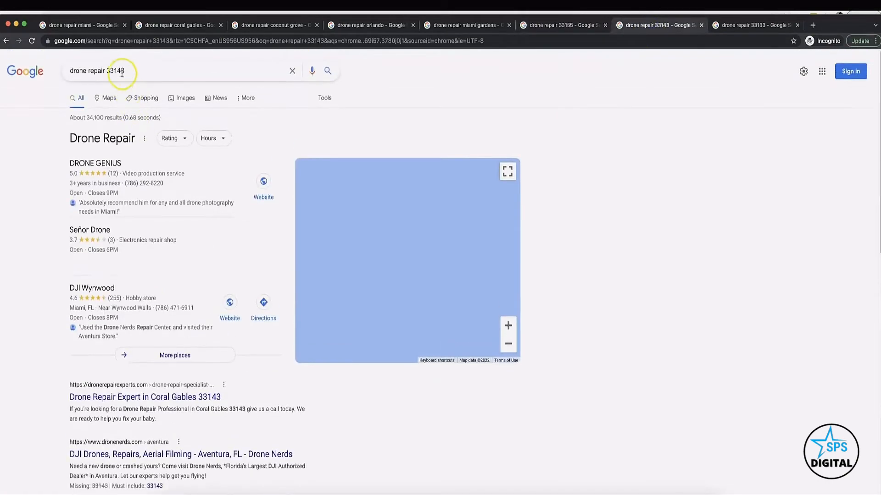
pyautogui.scroll(-3, 160, 276)
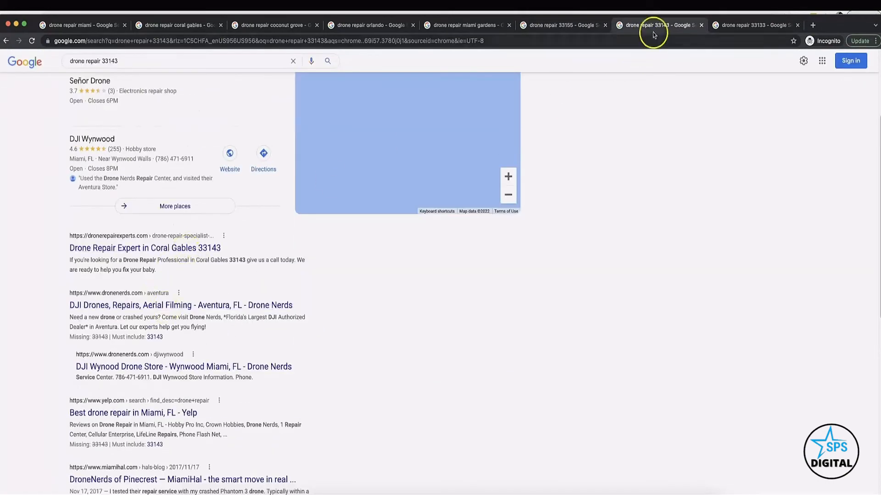
# - Review the "drone repair 33133" results for dronerepairexperts.com listings and return to the Zairp dashboard
pyautogui.click(737, 25)
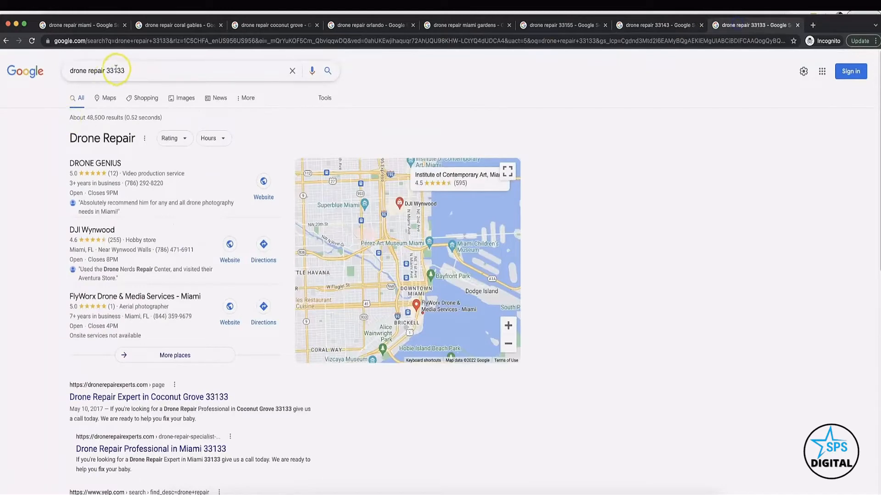
pyautogui.scroll(-1, 146, 297)
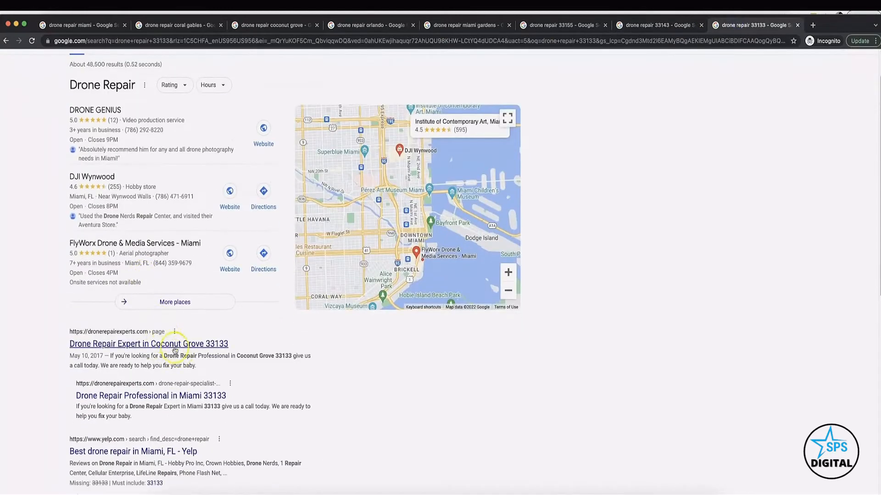
pyautogui.scroll(1, 368, 360)
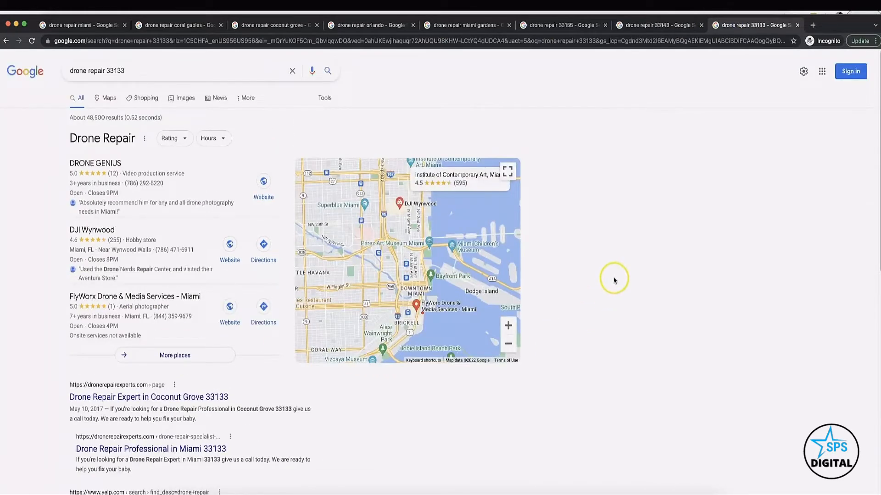
pyautogui.click(632, 259)
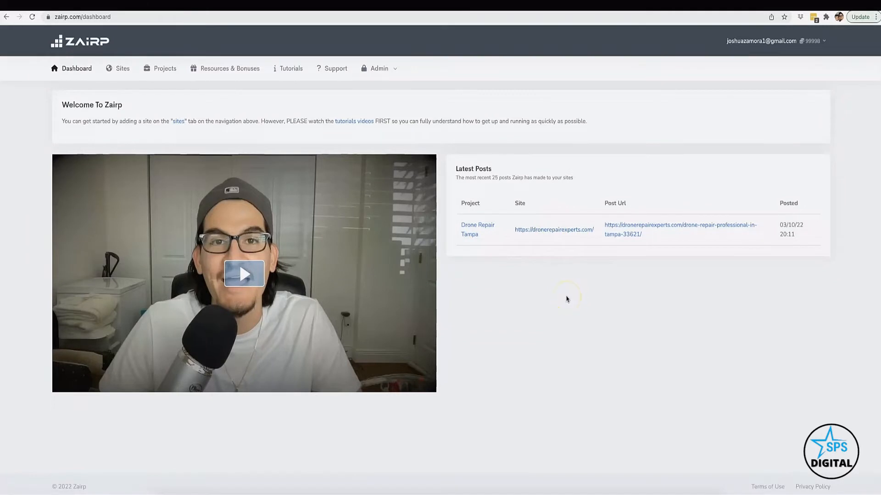
pyautogui.click(566, 297)
pyautogui.click(560, 347)
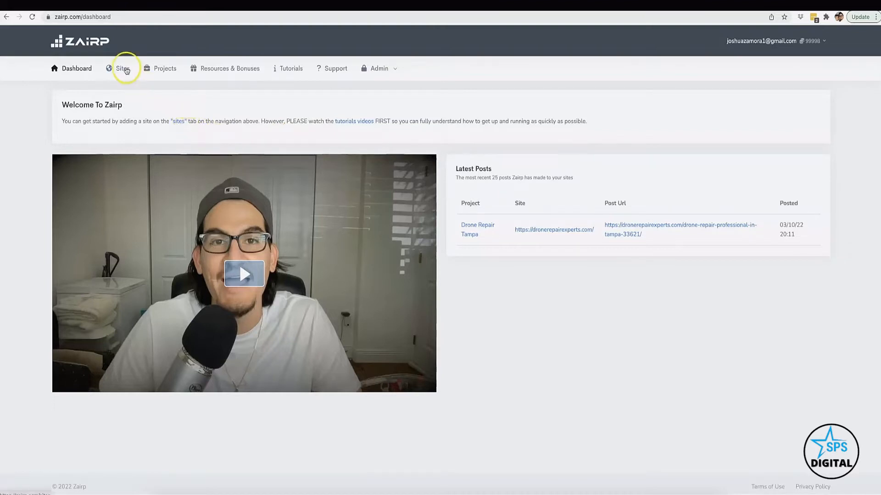
# - Open the list of connected sites and view the form for adding a WordPress site
pyautogui.click(123, 69)
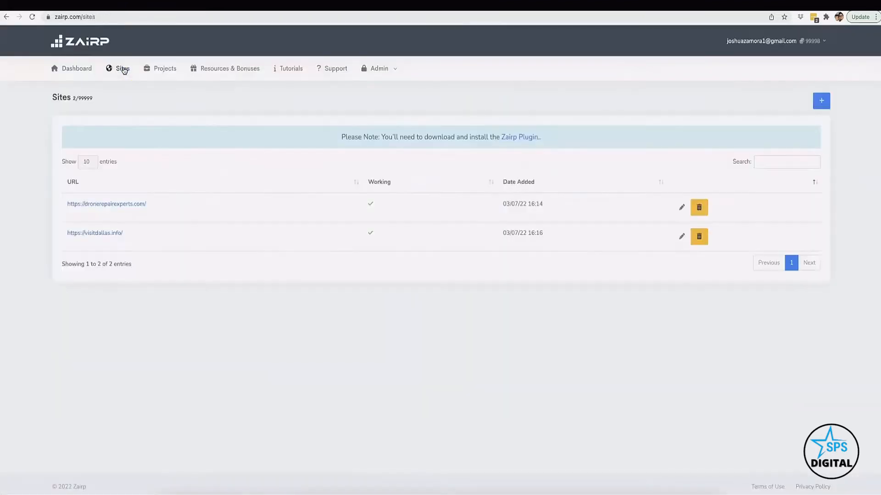
pyautogui.click(819, 101)
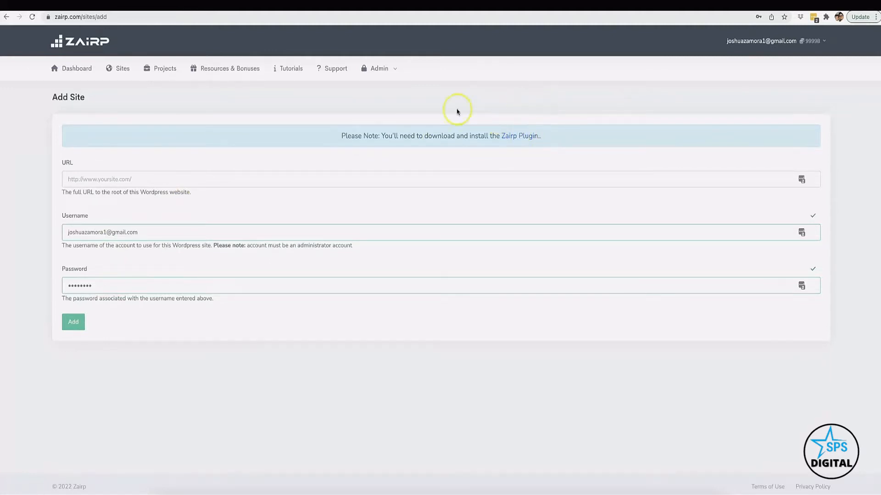
# - Start a new project and name it "Drone Repair Naples"
pyautogui.click(169, 72)
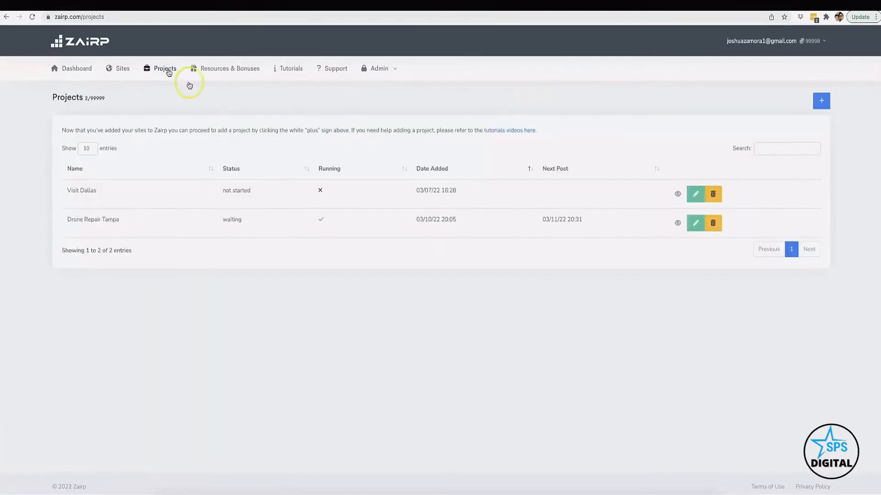
pyautogui.click(821, 101)
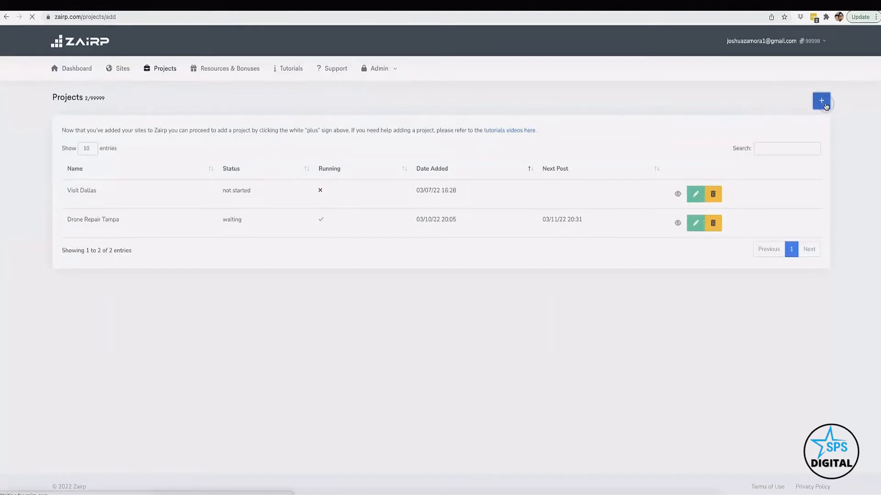
pyautogui.click(122, 181)
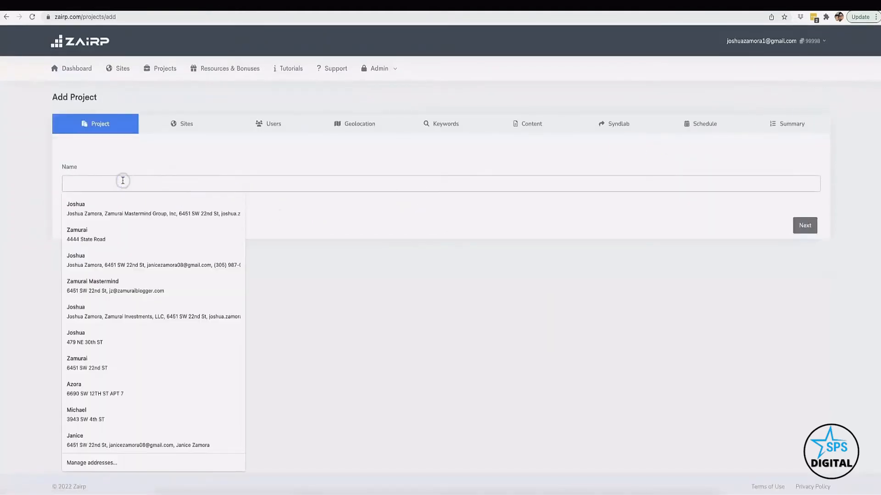
pyautogui.write('Drone Rep')
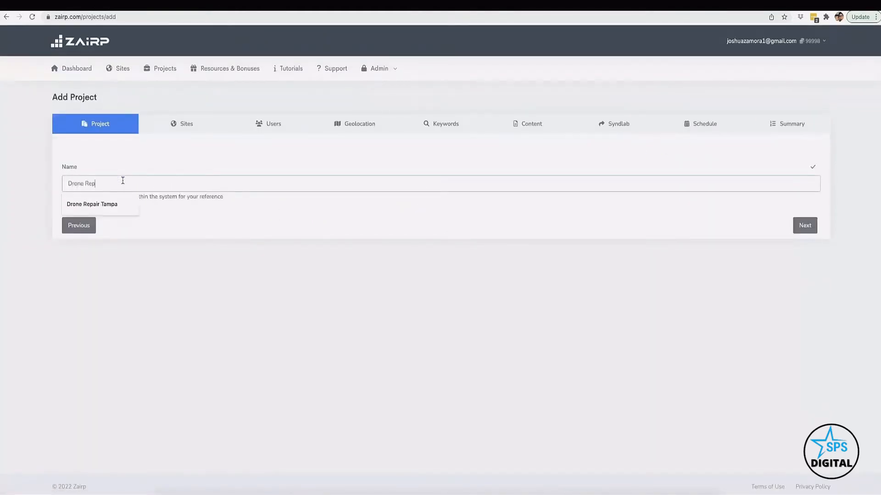
pyautogui.write('air Naples')
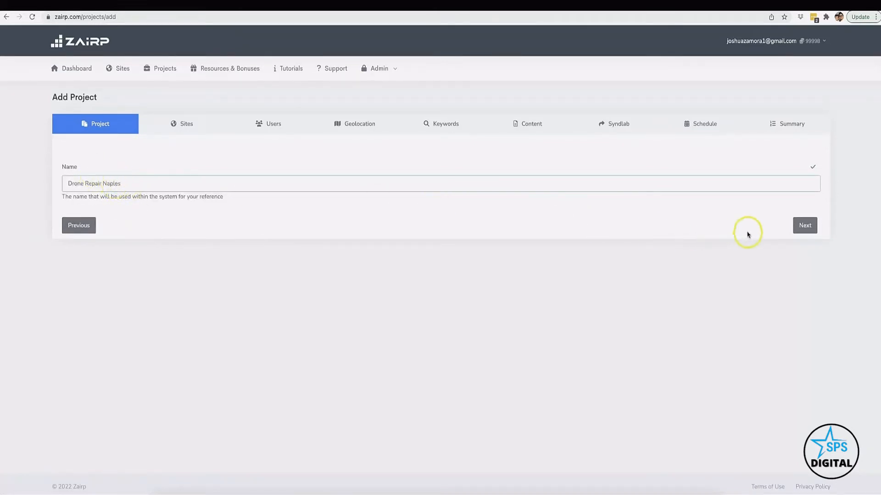
# - Assign the dronerepairexperts.com site to the project, keep Customise Site Settings and Create Users at No, and continue to Geolocation
pyautogui.click(803, 227)
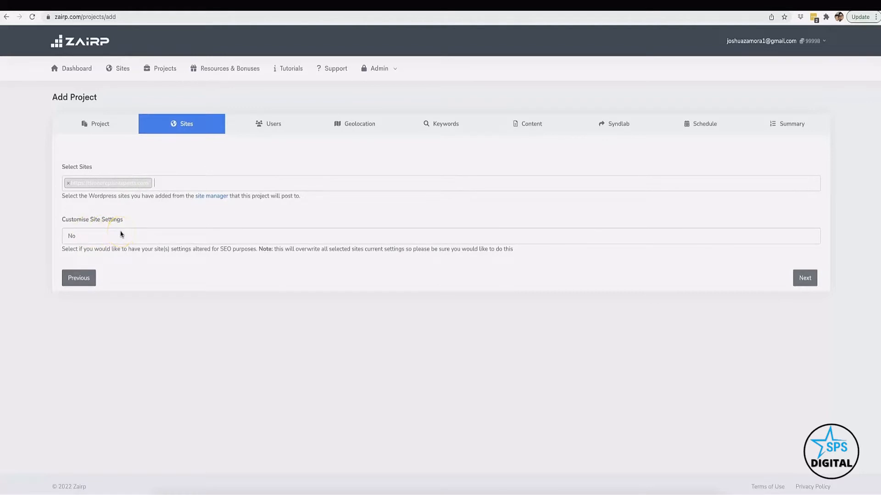
pyautogui.click(121, 234)
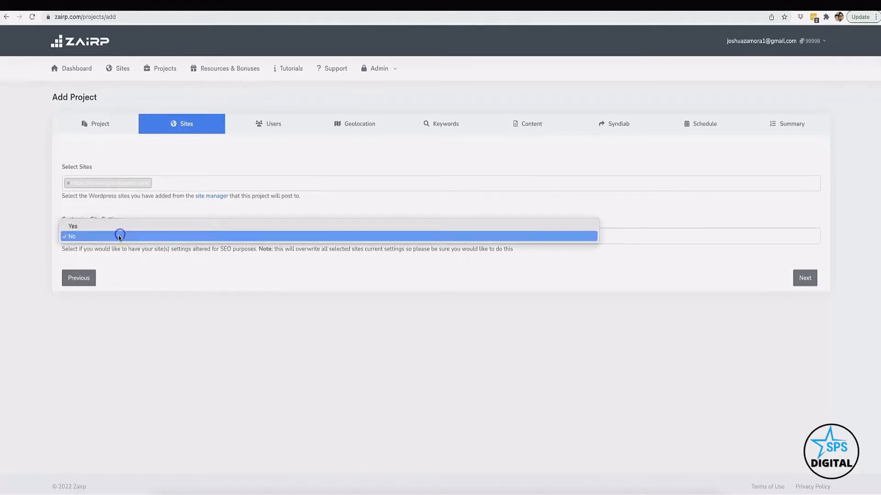
pyautogui.click(152, 284)
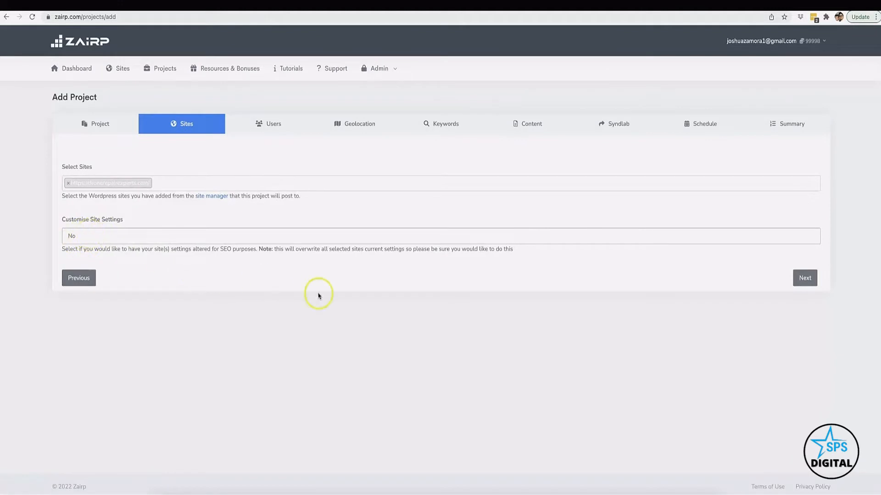
pyautogui.click(813, 279)
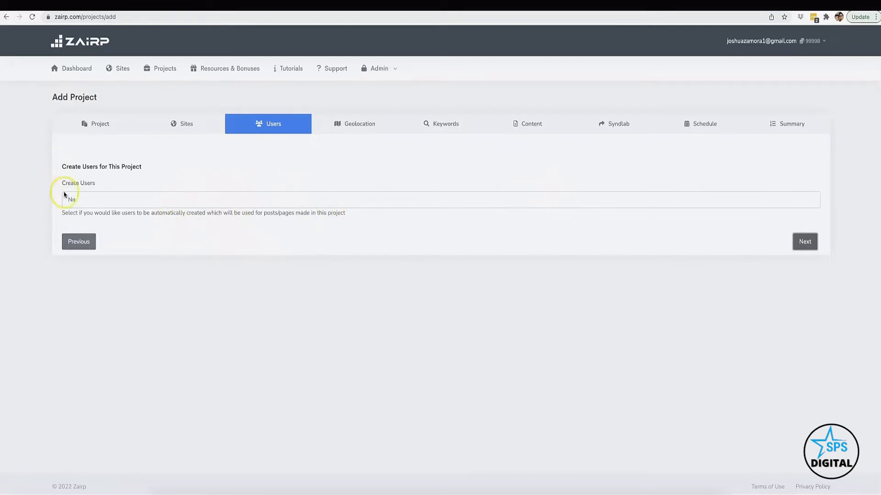
pyautogui.click(798, 244)
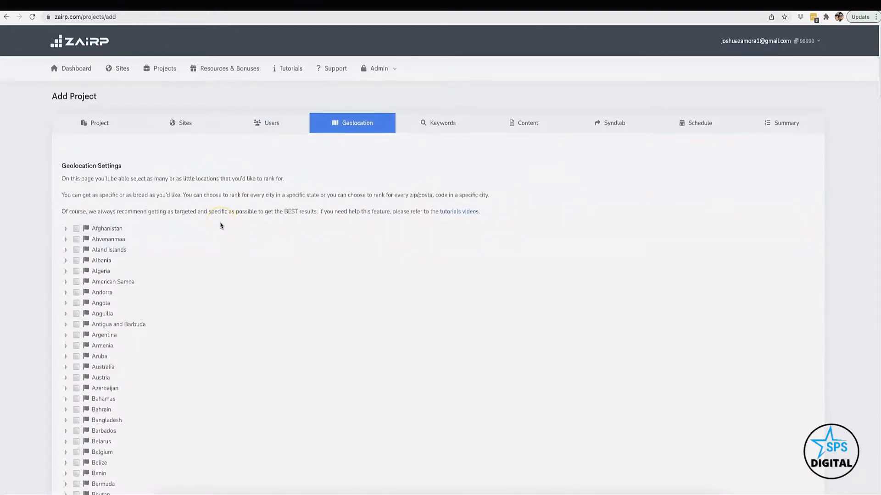
# - Look through the full list of countries offered in the Geolocation settings
pyautogui.scroll(-1, 221, 226)
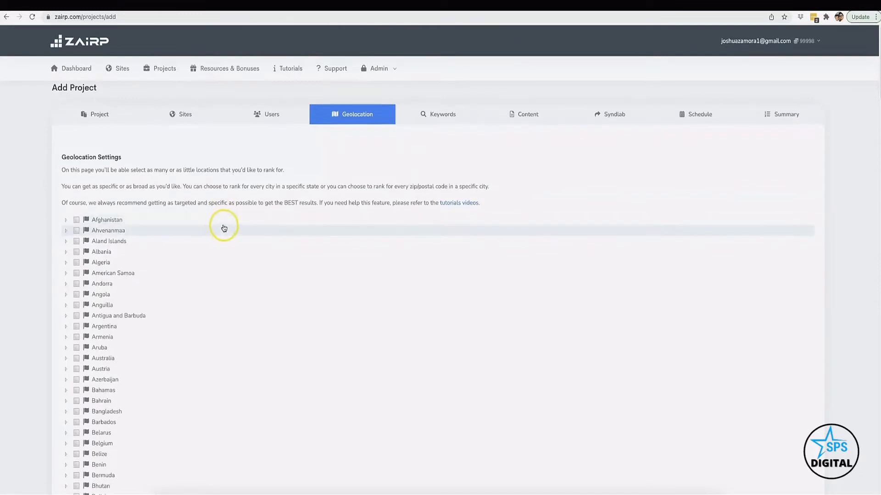
pyautogui.scroll(-1, 226, 228)
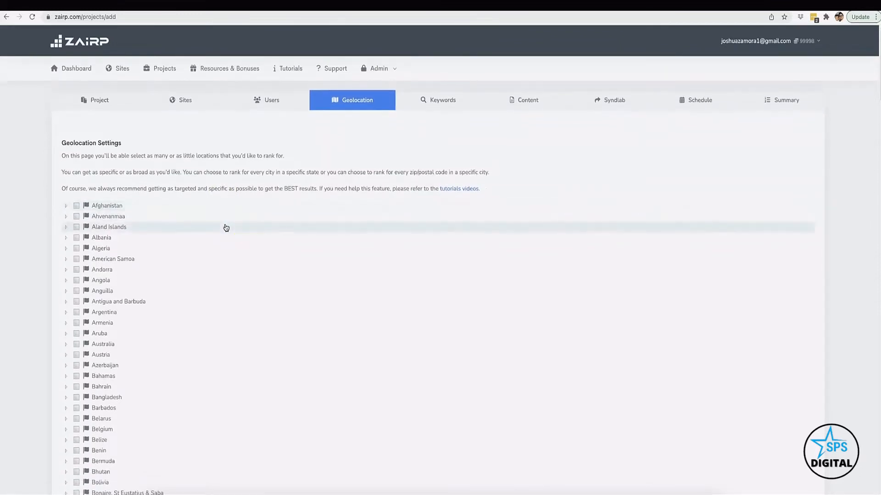
pyautogui.scroll(-2, 226, 228)
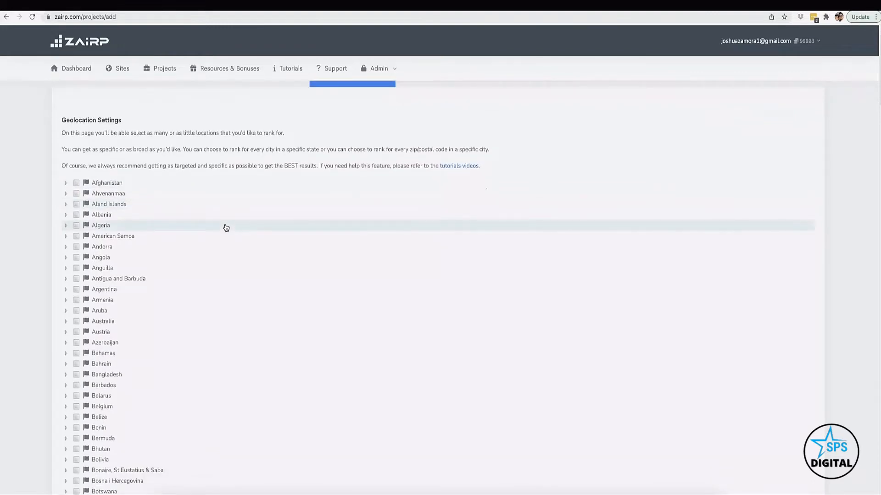
pyautogui.scroll(-2, 226, 228)
pyautogui.scroll(-4, 225, 228)
pyautogui.scroll(5, 225, 228)
pyautogui.click(105, 180)
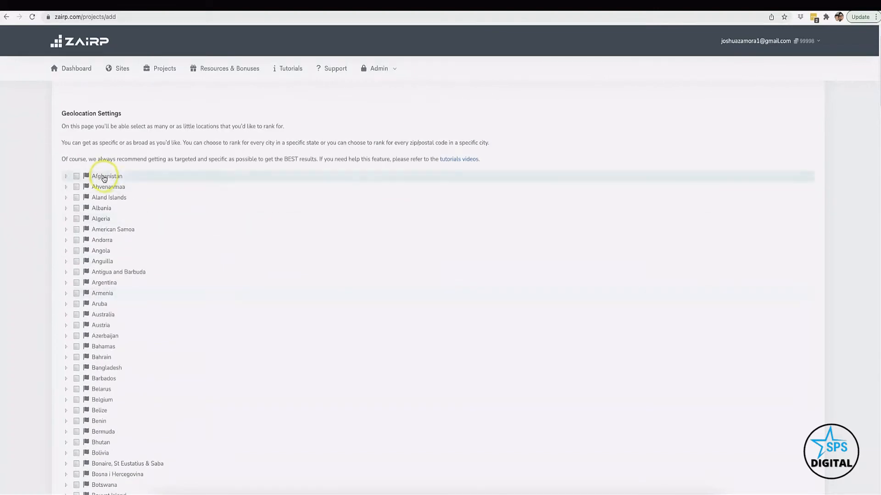
pyautogui.scroll(-15, 143, 204)
pyautogui.scroll(-20, 144, 206)
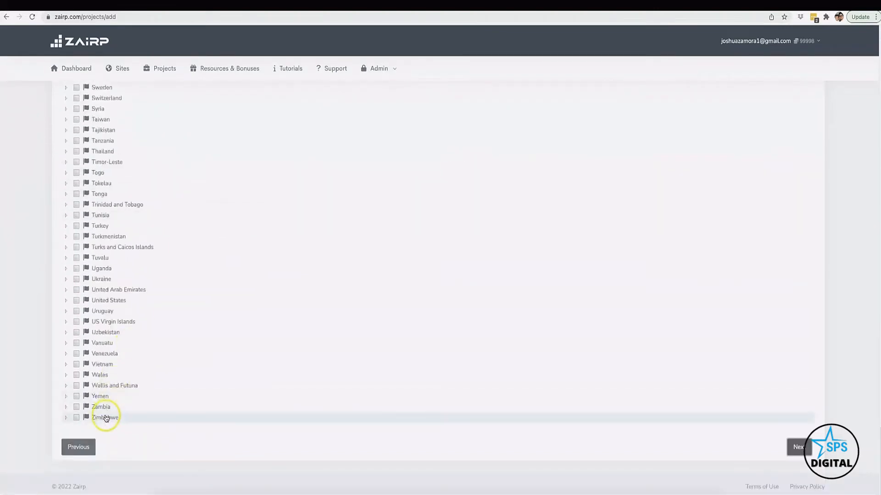
pyautogui.scroll(5, 160, 346)
pyautogui.scroll(4, 170, 345)
pyautogui.scroll(-5, 171, 343)
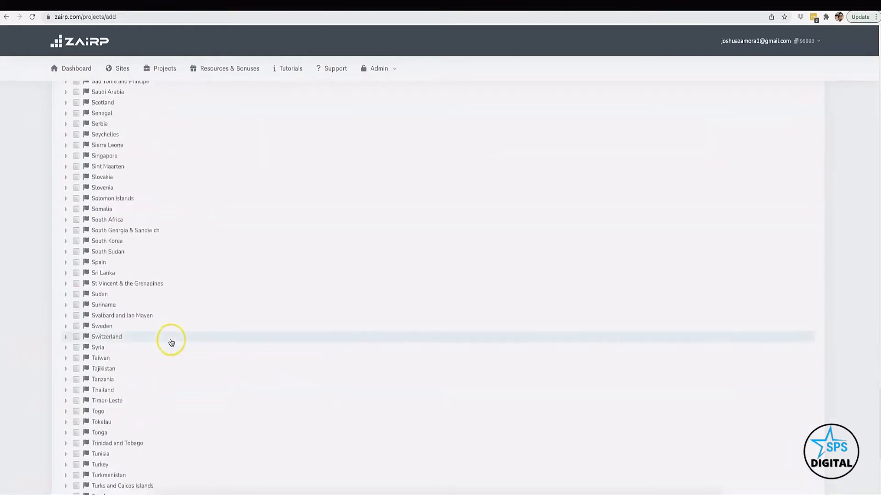
# - Expand United States in the location tree and open Florida's list of cities
pyautogui.scroll(-5, 171, 343)
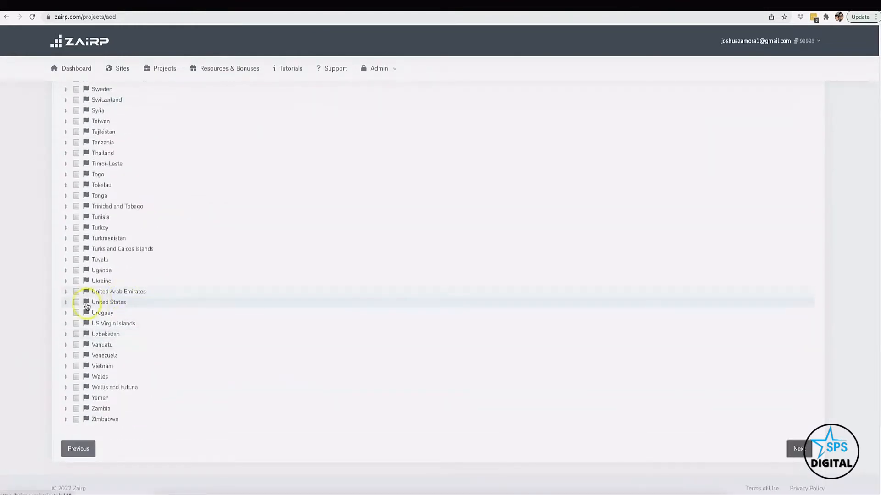
pyautogui.click(66, 303)
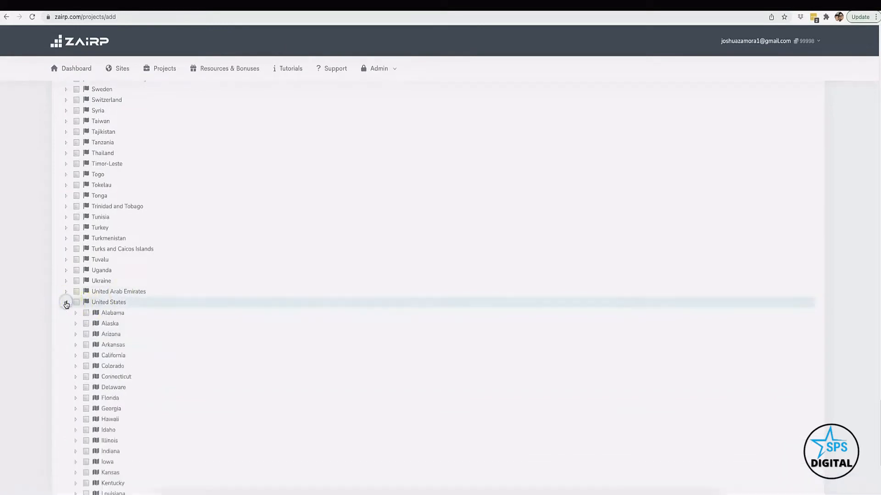
pyautogui.scroll(-1, 137, 317)
pyautogui.scroll(-1, 136, 317)
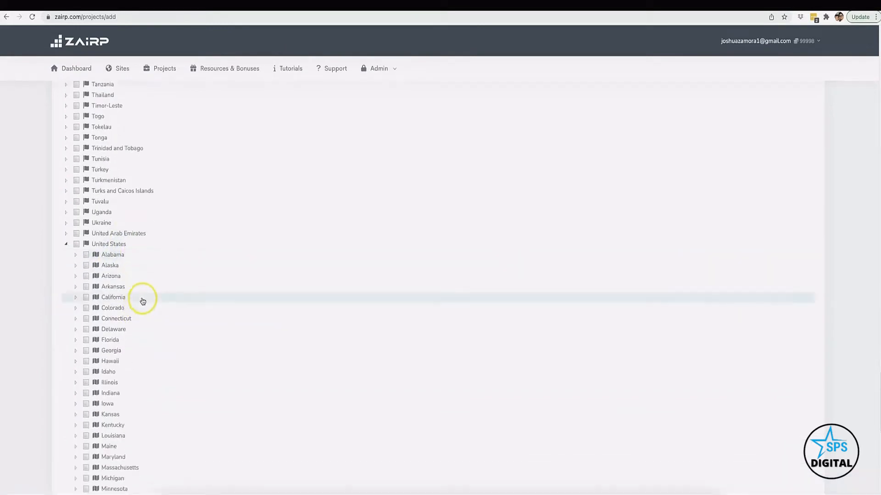
pyautogui.scroll(-2, 132, 339)
pyautogui.scroll(-2, 133, 337)
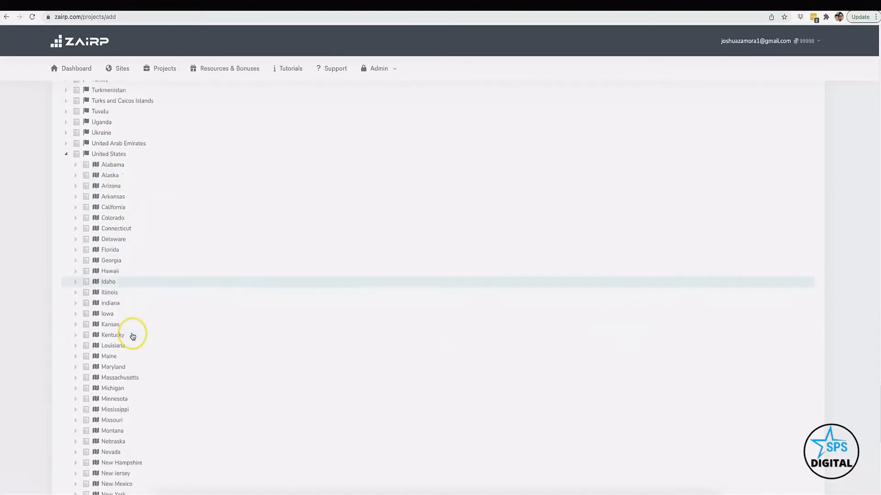
pyautogui.click(76, 247)
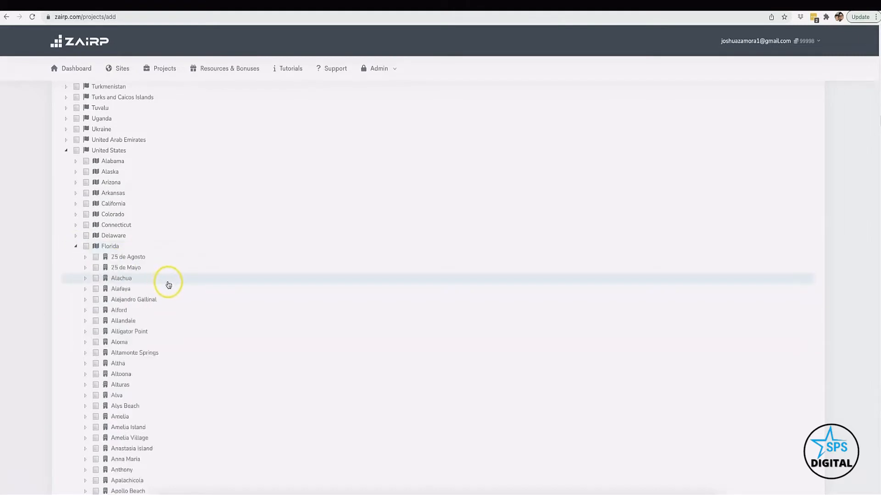
# - Select Naples with all of its ZIP codes under Florida and continue to the keyword settings
pyautogui.scroll(-11, 176, 317)
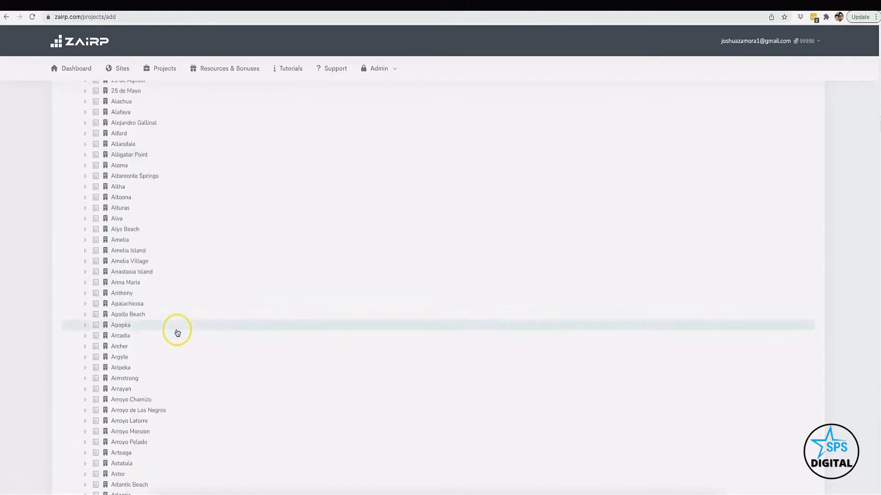
pyautogui.scroll(-20, 177, 333)
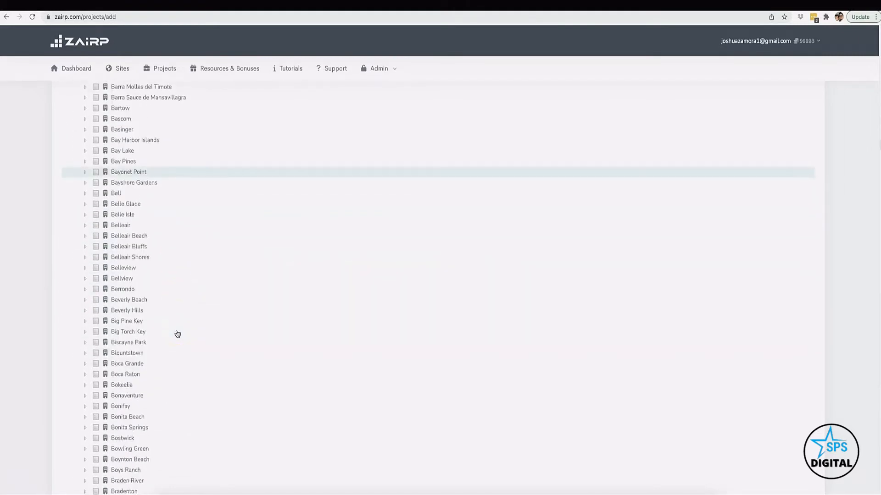
pyautogui.scroll(-20, 177, 334)
pyautogui.click(85, 240)
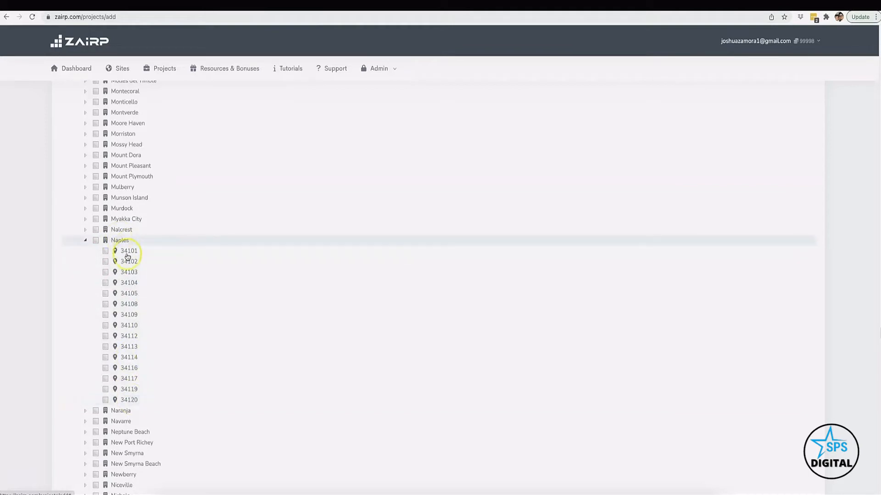
pyautogui.click(96, 241)
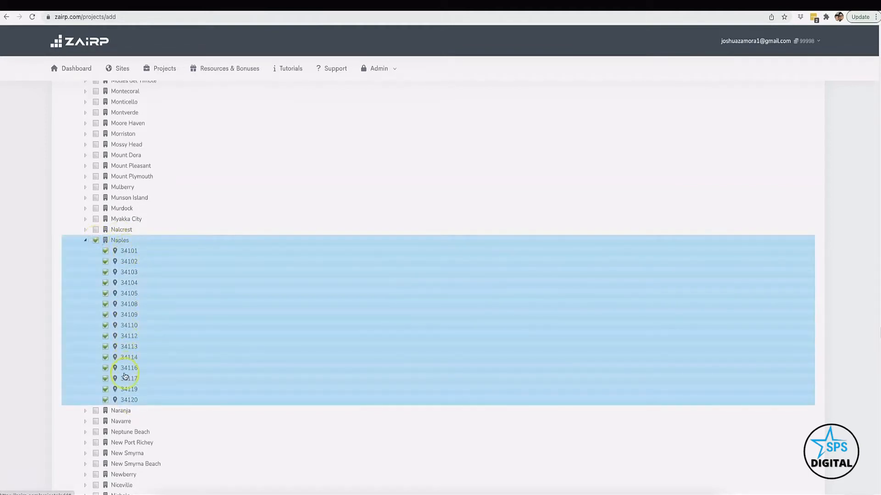
pyautogui.scroll(-3, 316, 307)
pyautogui.scroll(-20, 316, 306)
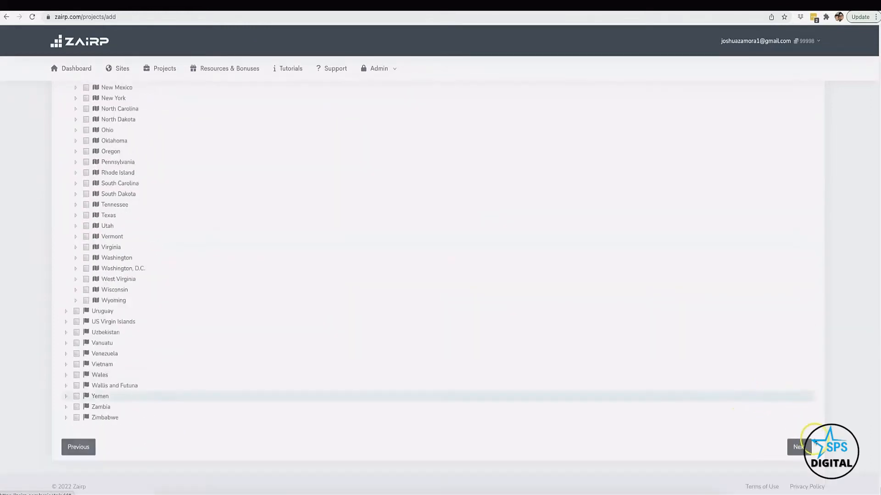
pyautogui.click(798, 445)
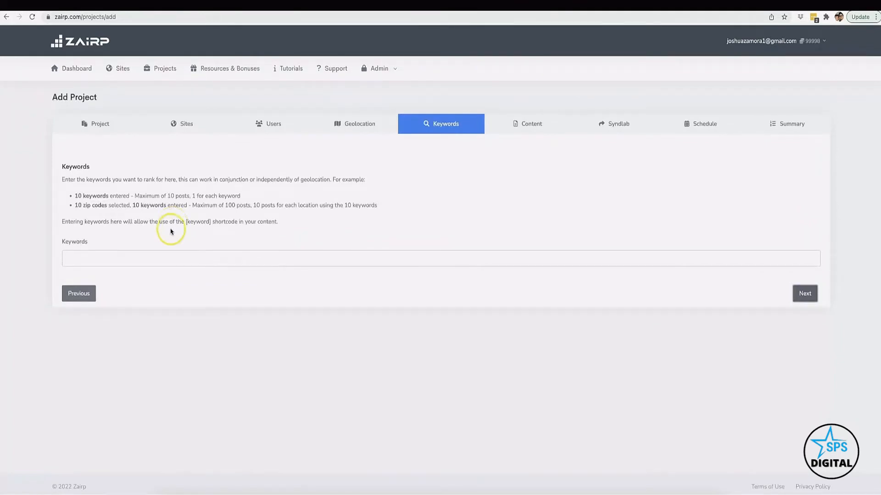
# - Add the keywords "Drone Repair" and "Drone Repair Expert" to the project
pyautogui.click(155, 256)
pyautogui.write('Drone REpai')
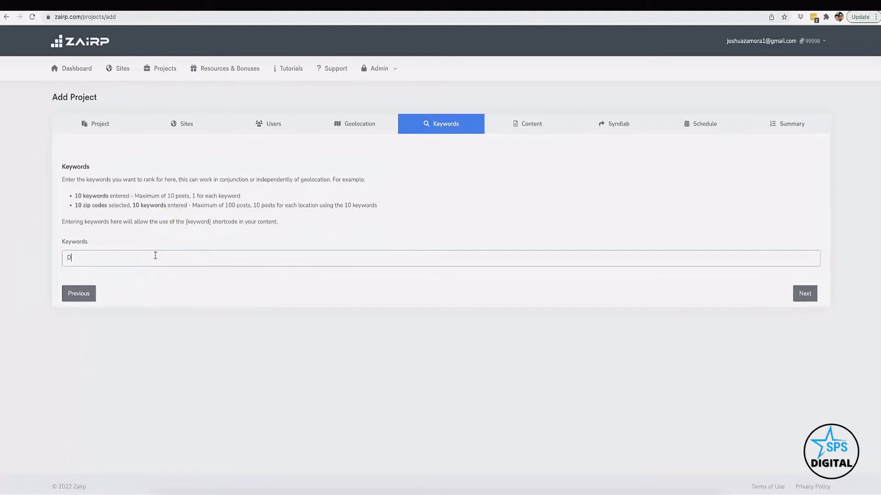
pyautogui.press('BackSpace')
pyautogui.press('BackSpace')
pyautogui.press('BackSpace')
pyautogui.press('BackSpace')
pyautogui.write('epair')
pyautogui.press('Return')
pyautogui.write('Drone Repai')
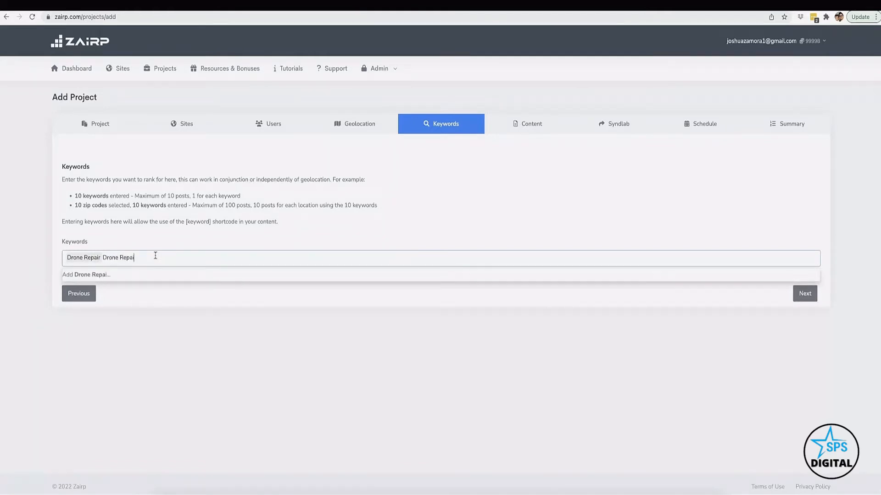
pyautogui.write('r Expert')
pyautogui.press('Return')
# - Add the keywords "Drone Repair Professional" and "Drone Repair Experts" and proceed to the content settings
pyautogui.write('Drone Repair')
pyautogui.write('Profesio')
pyautogui.write('ional')
pyautogui.press('Return')
pyautogui.write('Drone Repair Experts')
pyautogui.press('Return')
pyautogui.click(793, 298)
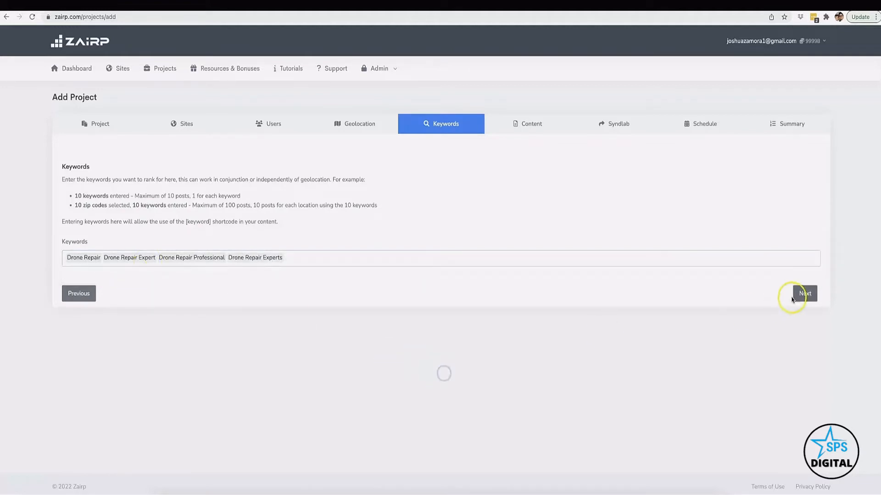
# - Look over the project's content settings, open the AI content generator and keep its language set to English
pyautogui.scroll(-1, 170, 280)
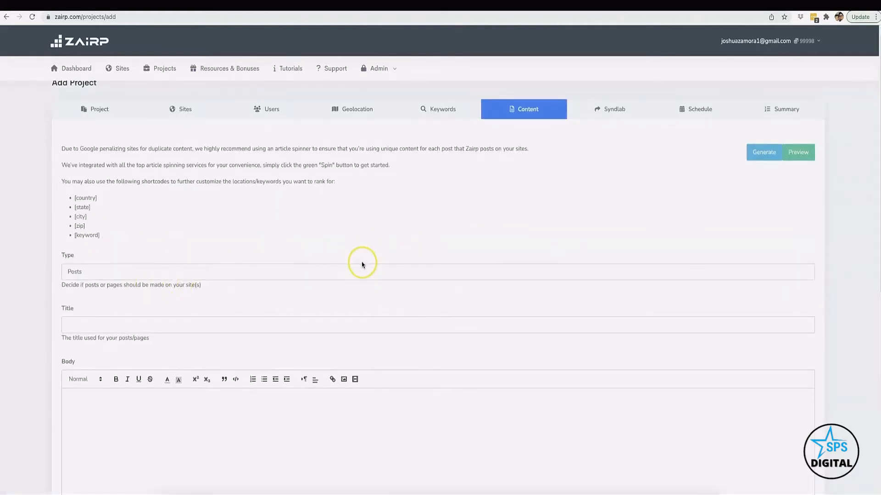
pyautogui.scroll(-2, 362, 265)
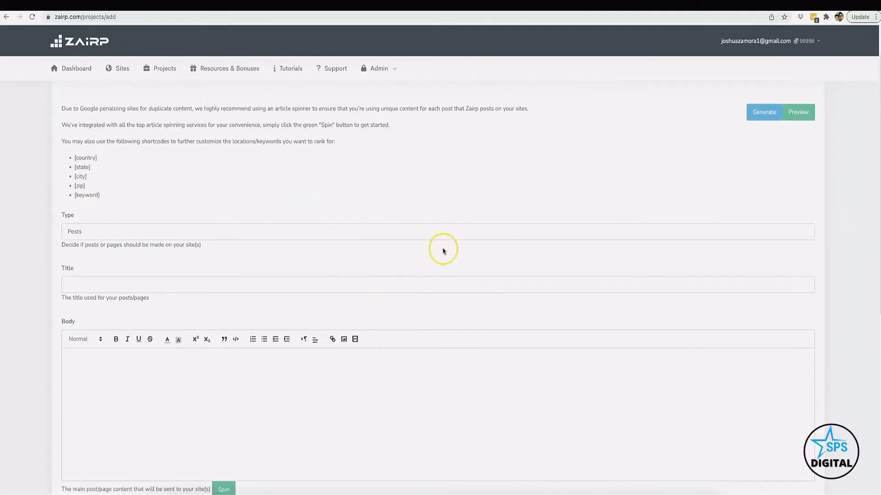
pyautogui.scroll(3, 444, 252)
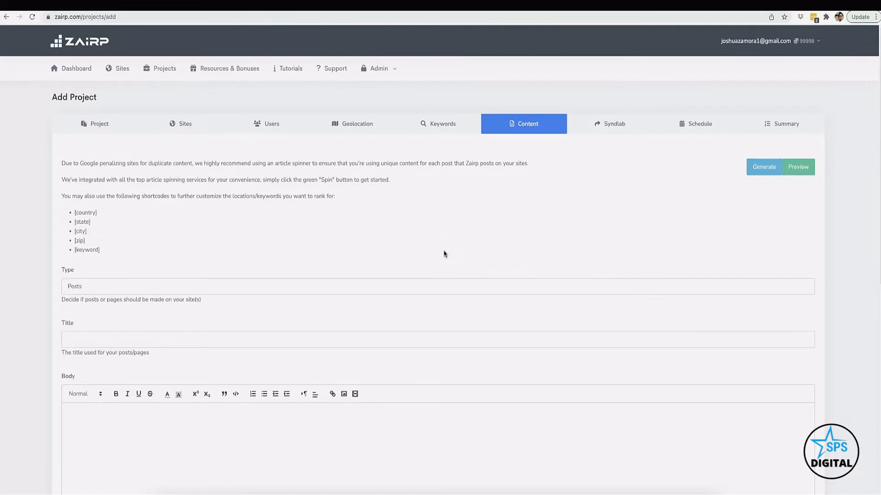
pyautogui.click(460, 245)
pyautogui.click(760, 228)
pyautogui.click(760, 168)
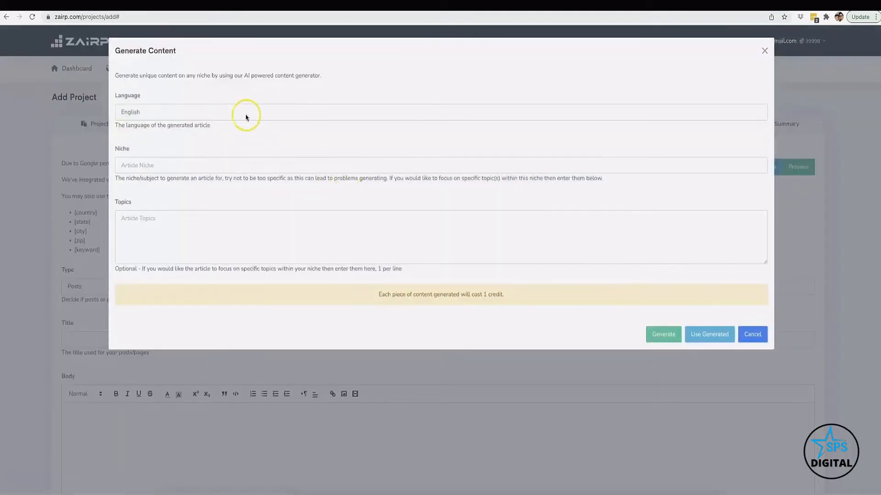
pyautogui.click(189, 113)
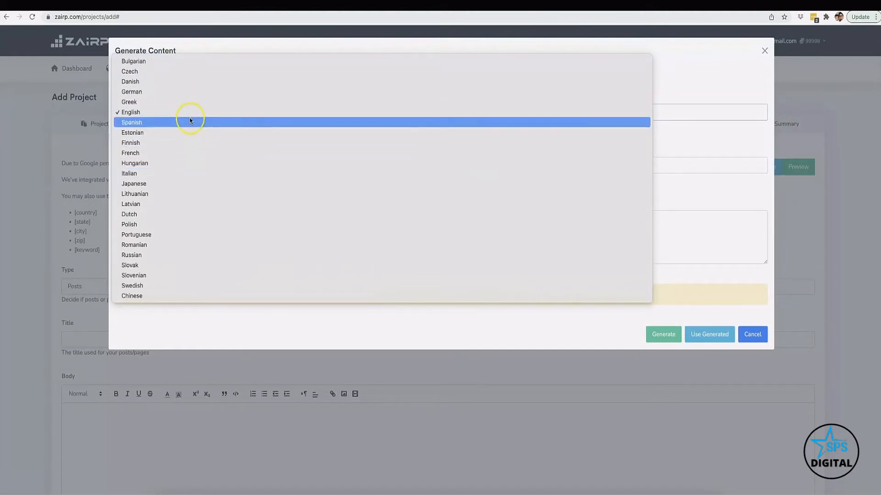
pyautogui.click(166, 114)
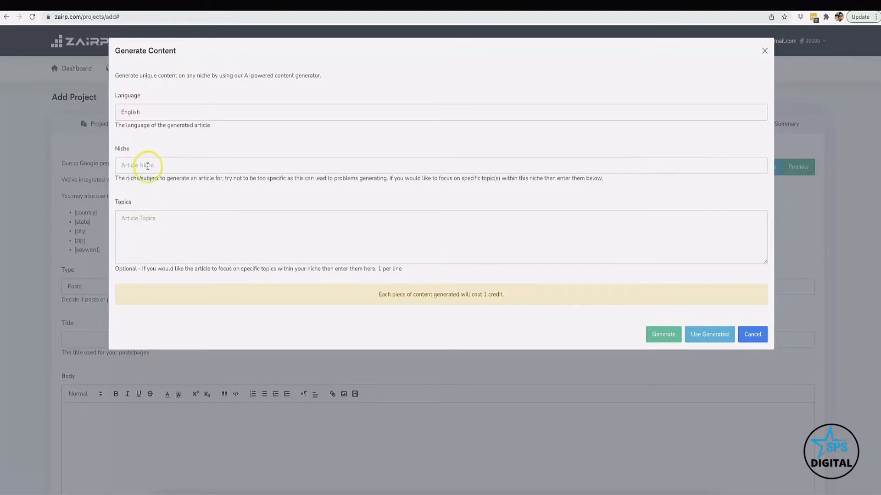
# - Generate an article for the niche "Weight loss" with the topics "how to lose weight in your belly" and "what are the best excercises"
pyautogui.write('Weight loss')
pyautogui.click(175, 231)
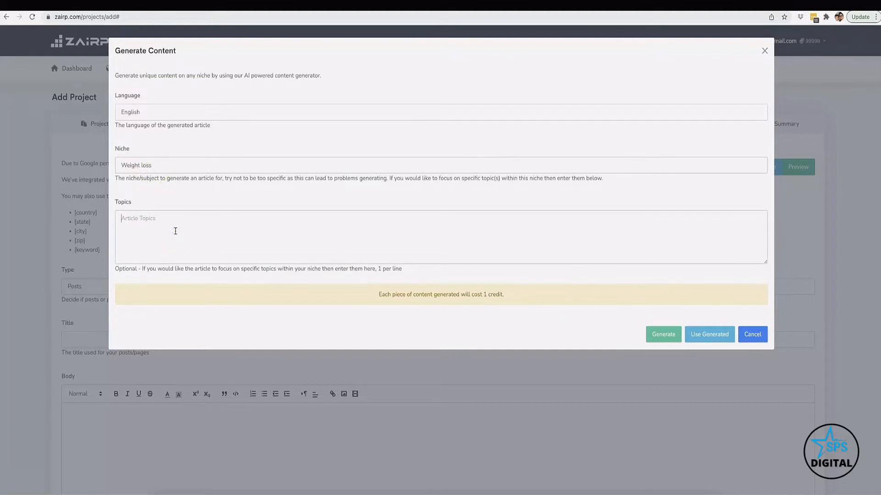
pyautogui.write('ho')
pyautogui.write('w to lose weight in your belly what are the ')
pyautogui.write('best')
pyautogui.write(' exercises')
pyautogui.click(210, 235)
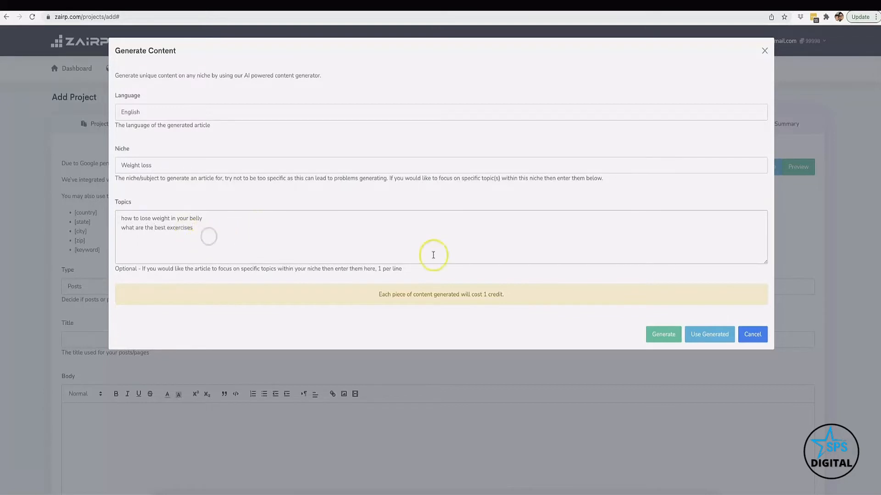
pyautogui.click(663, 334)
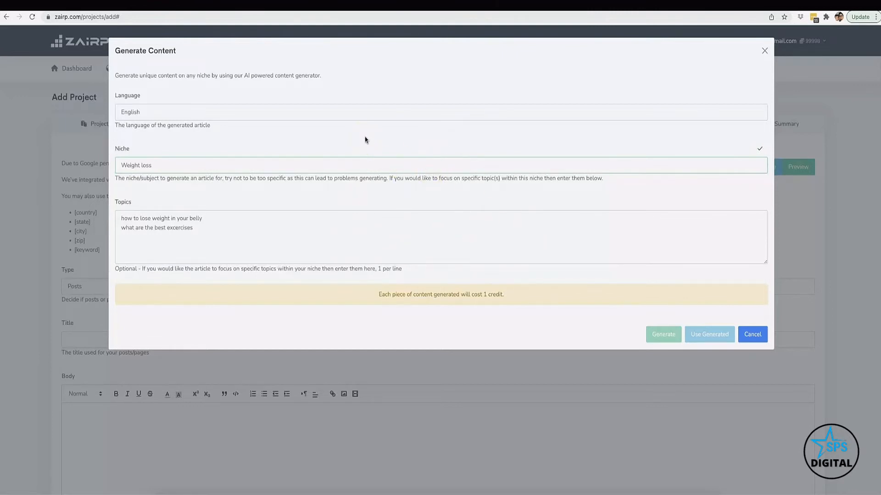
# - Read through the generated weight-loss article's title, content and tags and use it as the project's content
pyautogui.scroll(-1, 212, 177)
pyautogui.scroll(-3, 312, 227)
pyautogui.scroll(3, 234, 198)
pyautogui.scroll(-1, 218, 210)
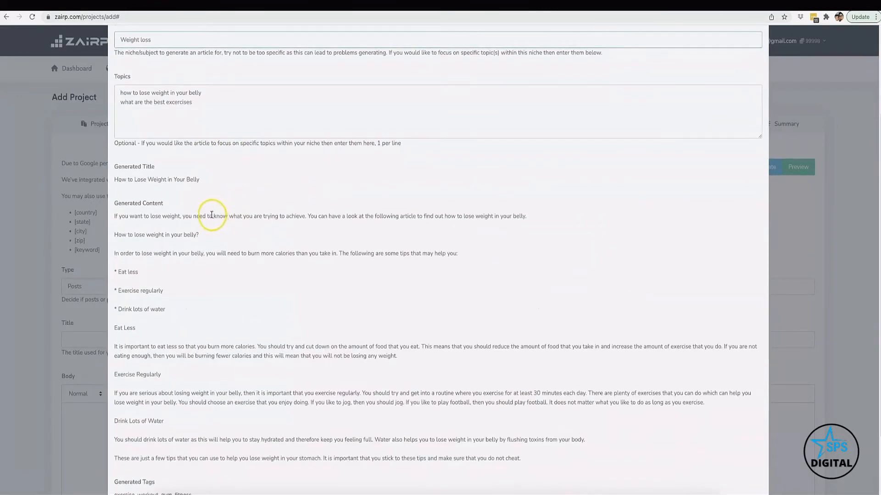
pyautogui.scroll(-1, 211, 216)
pyautogui.moveTo(115, 174); pyautogui.dragTo(200, 175)
pyautogui.click(200, 174)
pyautogui.scroll(-1, 167, 226)
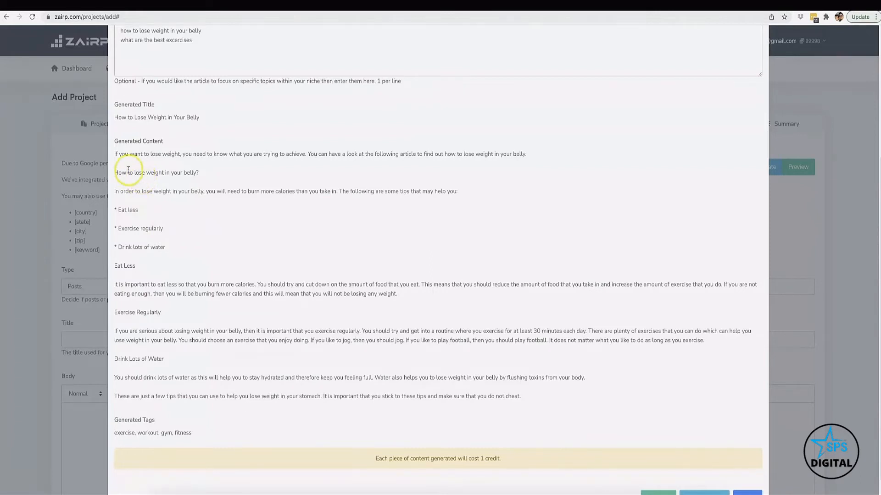
pyautogui.moveTo(115, 155); pyautogui.dragTo(173, 155)
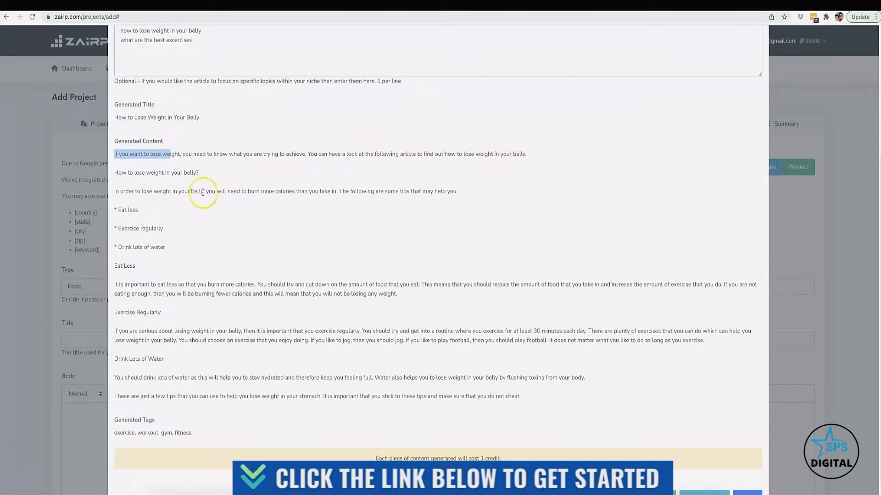
pyautogui.moveTo(114, 172); pyautogui.dragTo(198, 172)
pyautogui.click(198, 172)
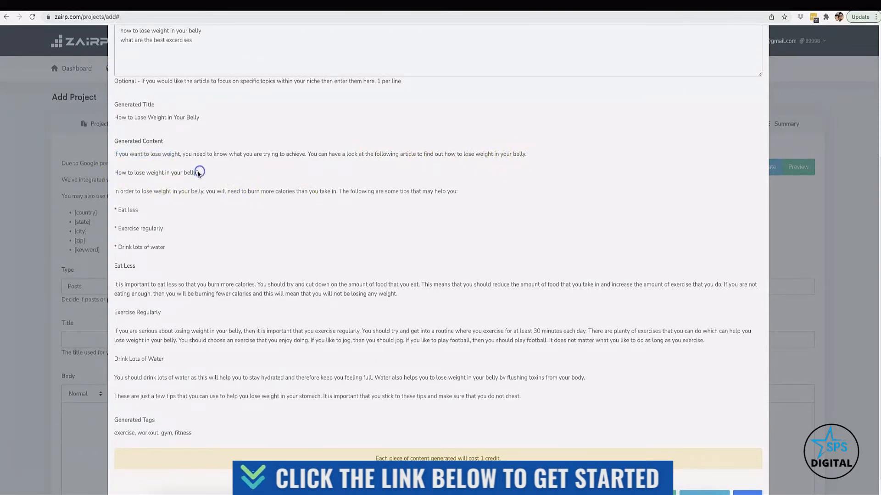
pyautogui.scroll(-1, 536, 259)
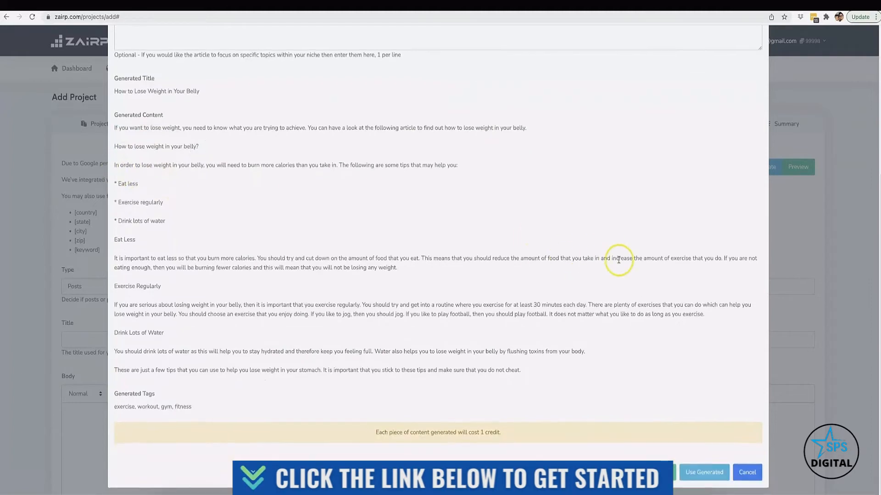
pyautogui.click(712, 472)
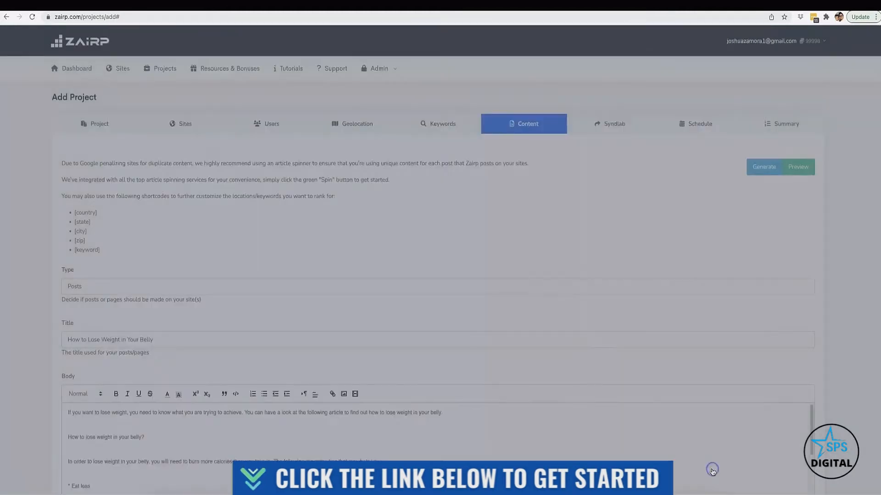
pyautogui.scroll(-3, 413, 281)
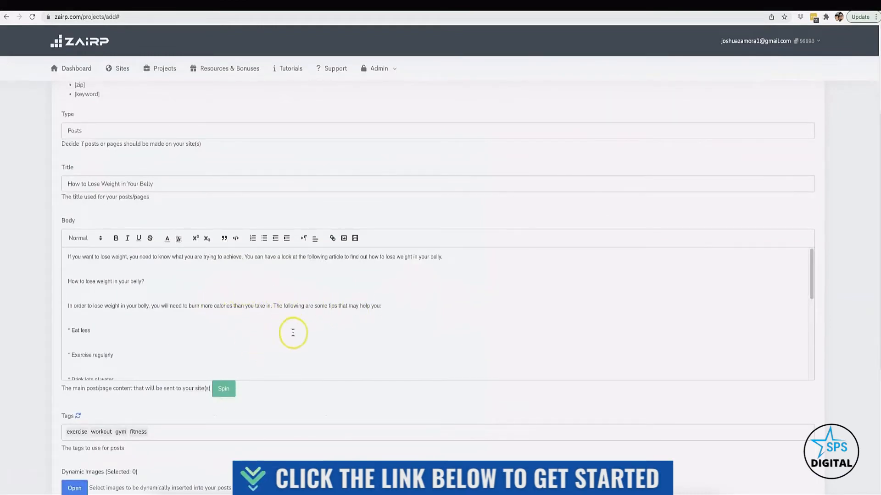
# - Open the content spinner for the body text, look over its Spin Rewriter settings and close it
pyautogui.click(224, 389)
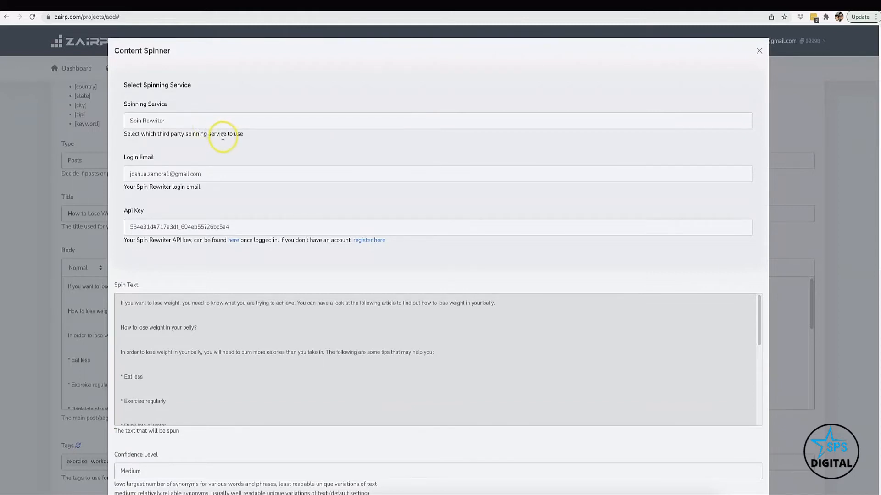
pyautogui.scroll(-3, 261, 169)
pyautogui.scroll(3, 281, 158)
pyautogui.click(759, 51)
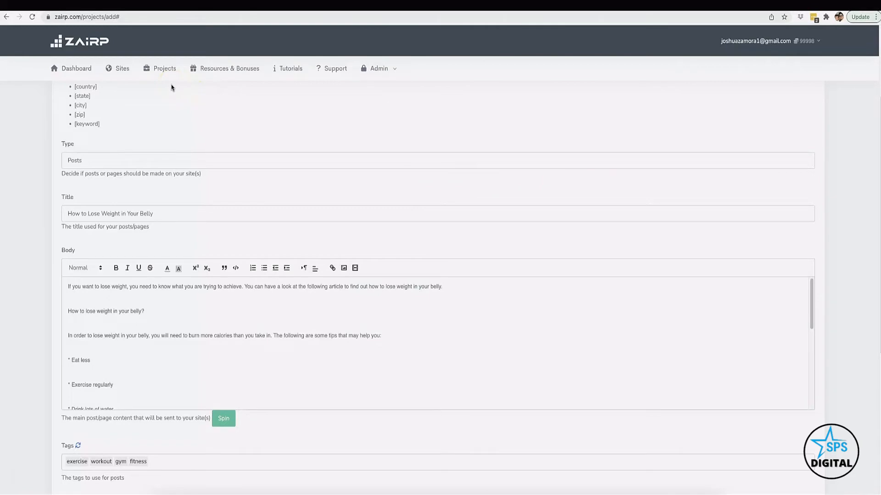
# - Replace the entire body text with the copied spun drone article containing the [city] and [zip] shortcodes and look through it
pyautogui.scroll(-10, 344, 357)
pyautogui.hotkey('ctrl', 'a')
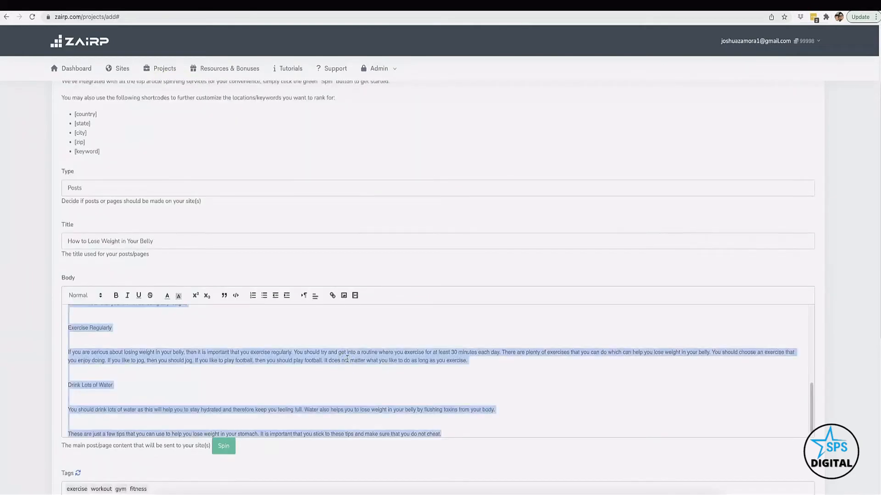
pyautogui.hotkey('ctrl', 'v')
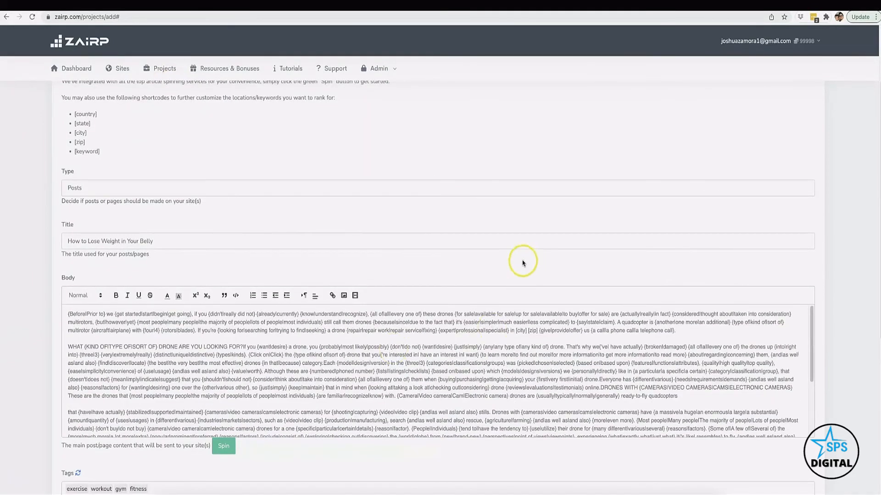
pyautogui.scroll(-4, 842, 255)
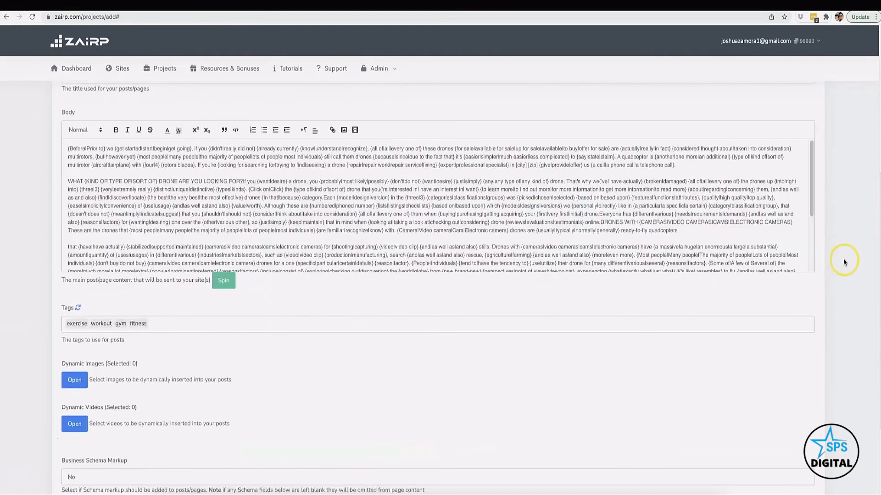
pyautogui.scroll(-3, 841, 263)
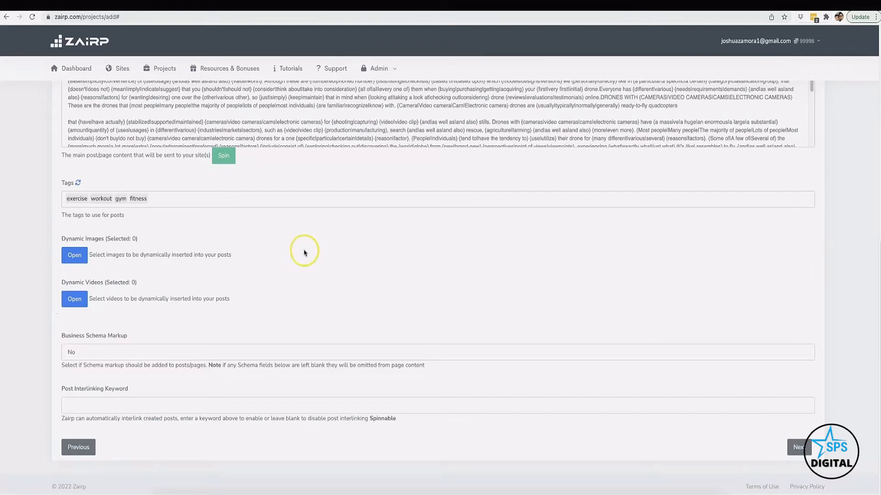
pyautogui.scroll(4, 338, 184)
pyautogui.scroll(-5, 257, 275)
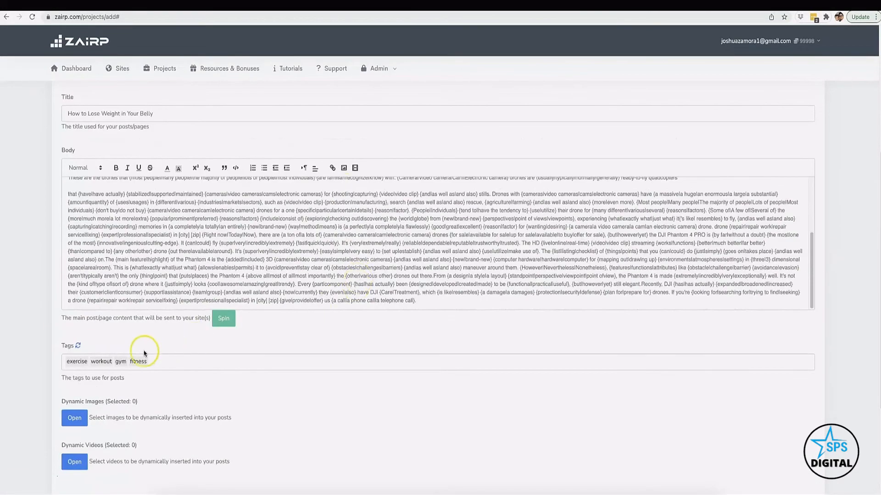
# - Replace the existing post tags with "drone repair", "drone repair exprt" and "drone repair experts"
pyautogui.doubleClick(145, 348)
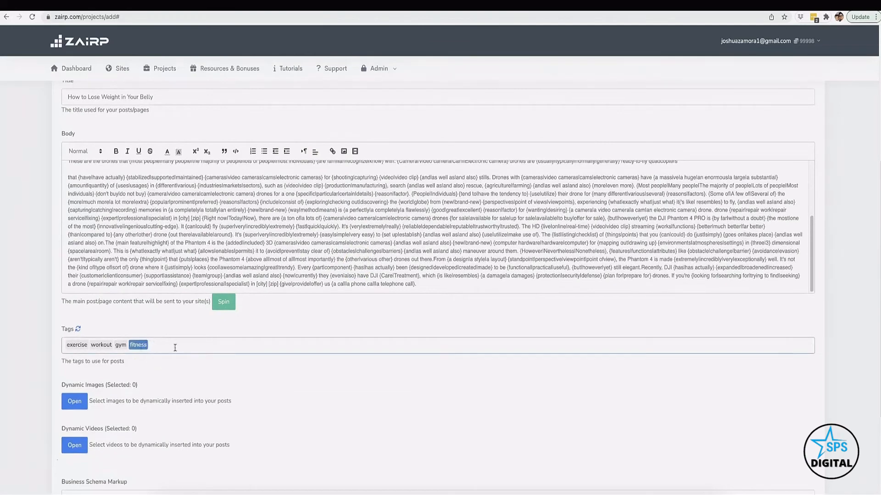
pyautogui.press('BackSpace')
pyautogui.press('BackSpace')
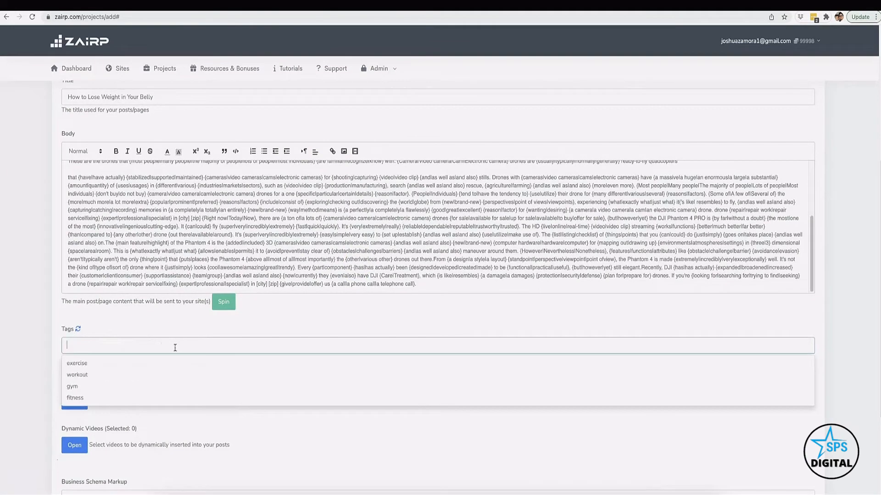
pyautogui.write('drone repair  drone')
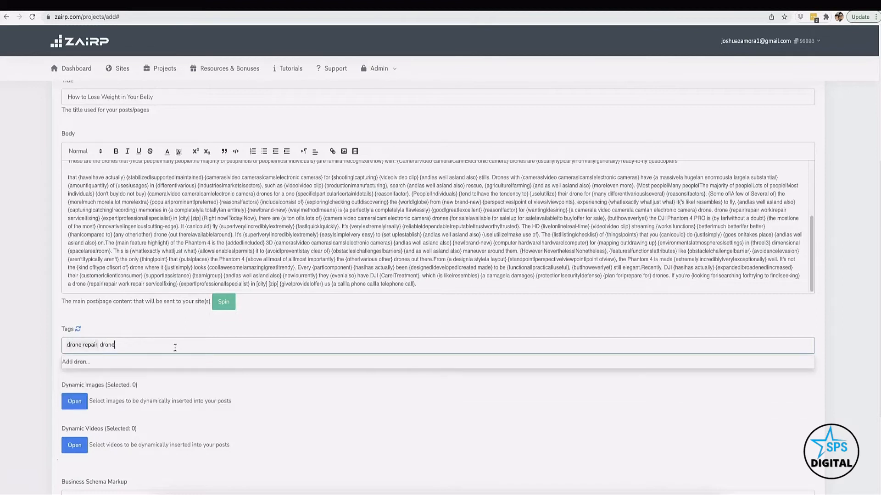
pyautogui.write(' repair exprt ')
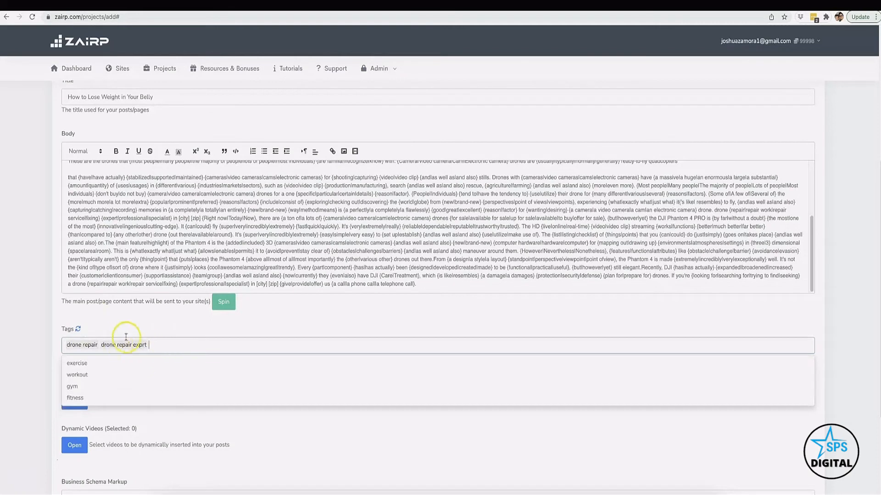
pyautogui.write('drone repair experts')
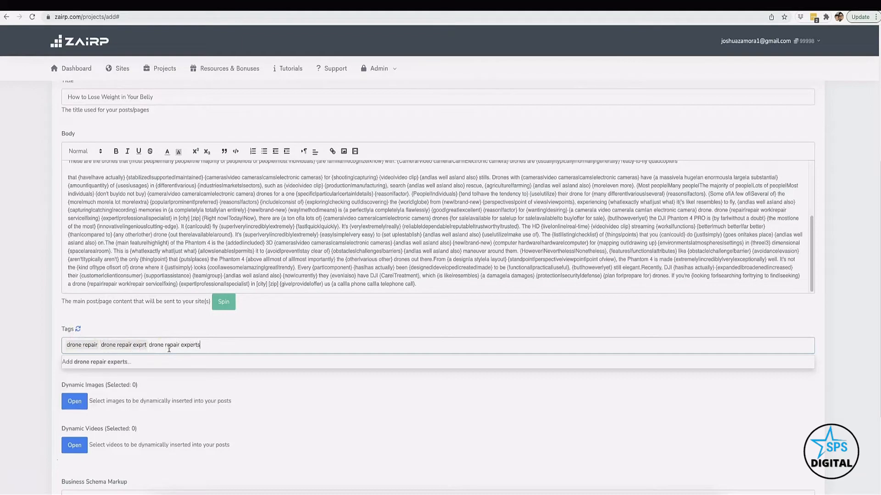
pyautogui.press('Return')
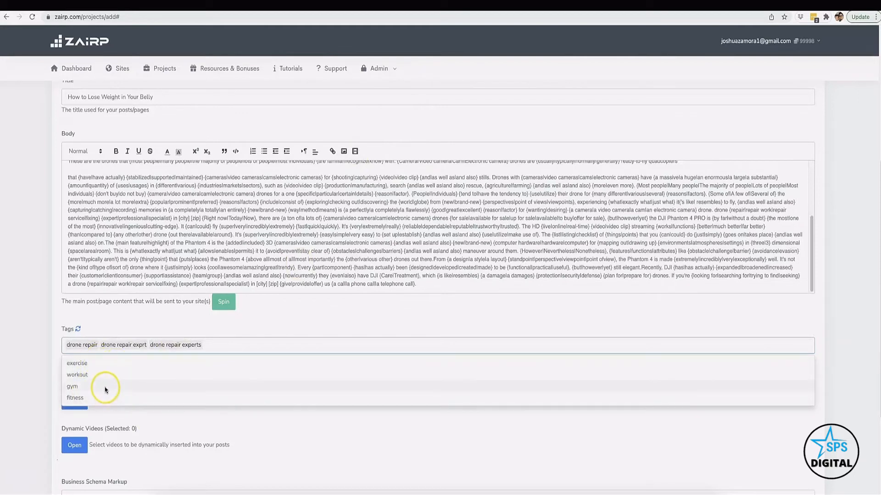
pyautogui.click(832, 318)
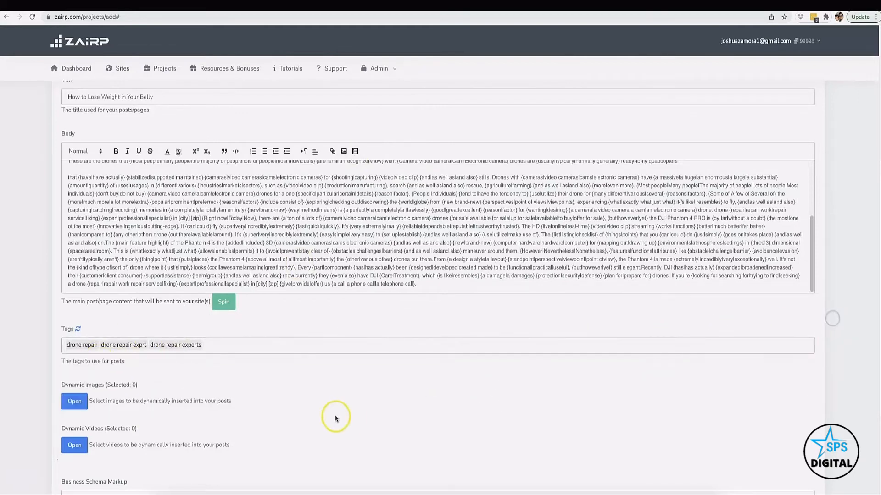
# - Open the dynamic images selection and search for "drone" images
pyautogui.scroll(-3, 321, 415)
pyautogui.click(74, 283)
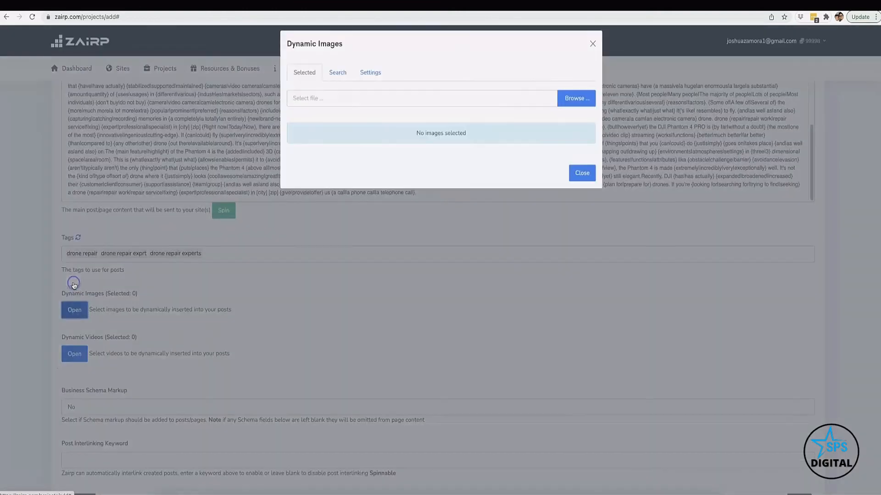
pyautogui.click(344, 84)
pyautogui.click(358, 102)
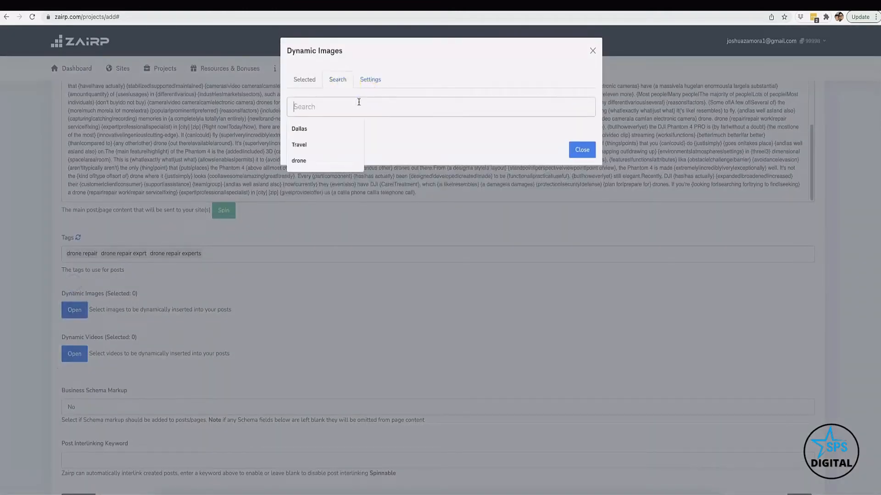
pyautogui.write('drone')
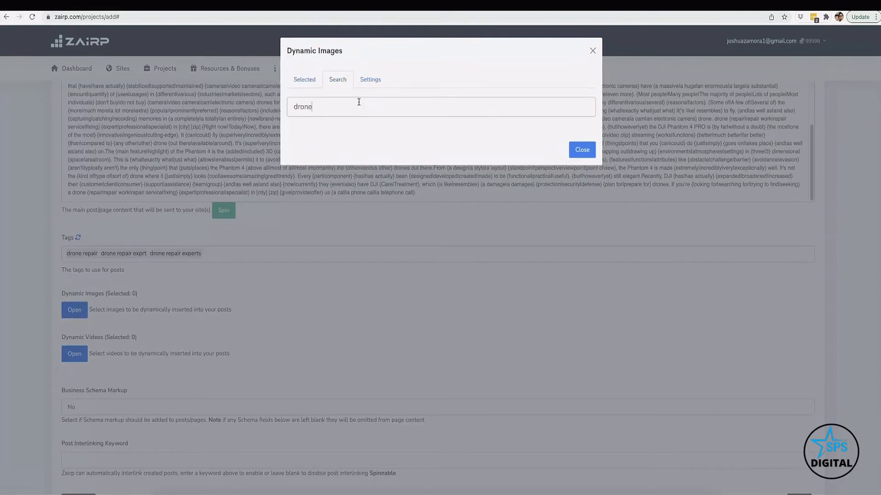
pyautogui.press('Return')
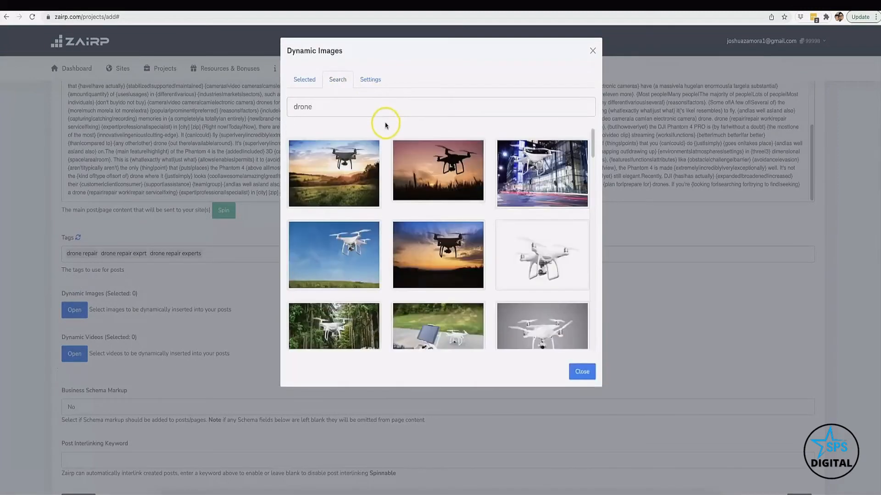
# - Select 13 drone pictures from the search results as dynamic images and close the image selection
pyautogui.click(347, 160)
pyautogui.click(449, 160)
pyautogui.click(555, 241)
pyautogui.click(451, 242)
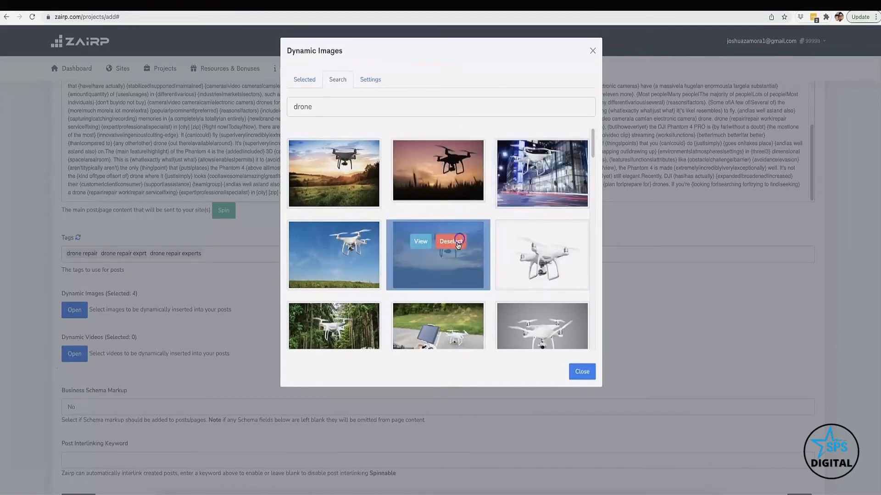
pyautogui.scroll(-2, 452, 255)
pyautogui.click(452, 252)
pyautogui.click(346, 251)
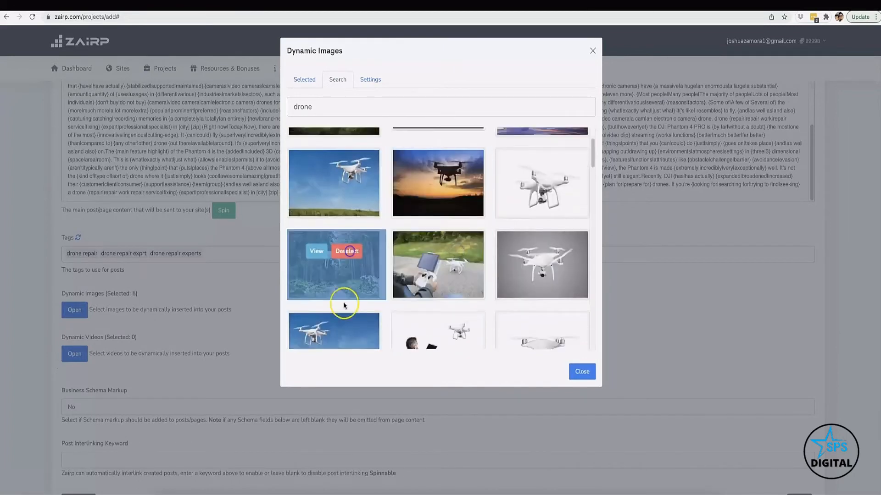
pyautogui.click(361, 334)
pyautogui.click(554, 332)
pyautogui.click(555, 251)
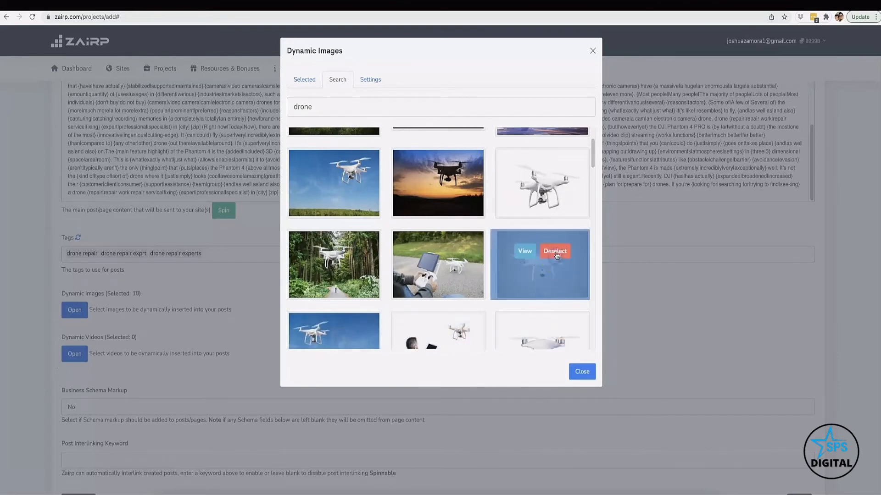
pyautogui.scroll(-2, 557, 256)
pyautogui.scroll(-3, 556, 255)
pyautogui.click(451, 202)
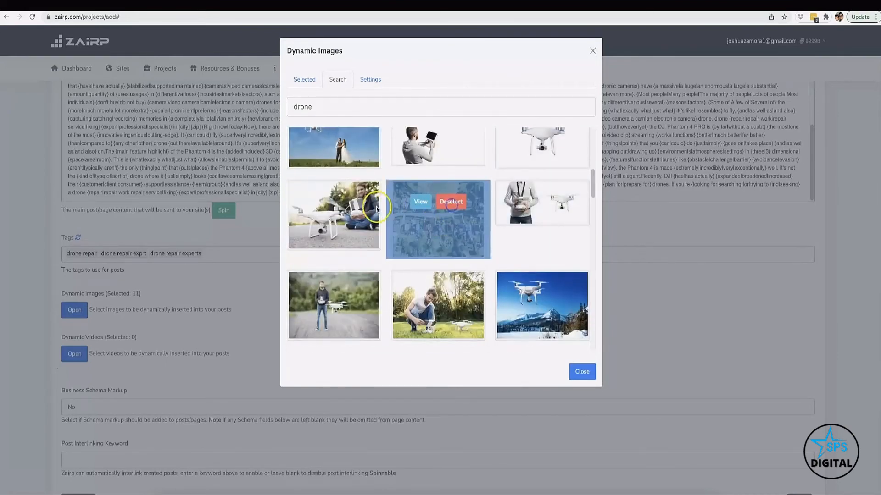
pyautogui.click(352, 205)
pyautogui.click(350, 292)
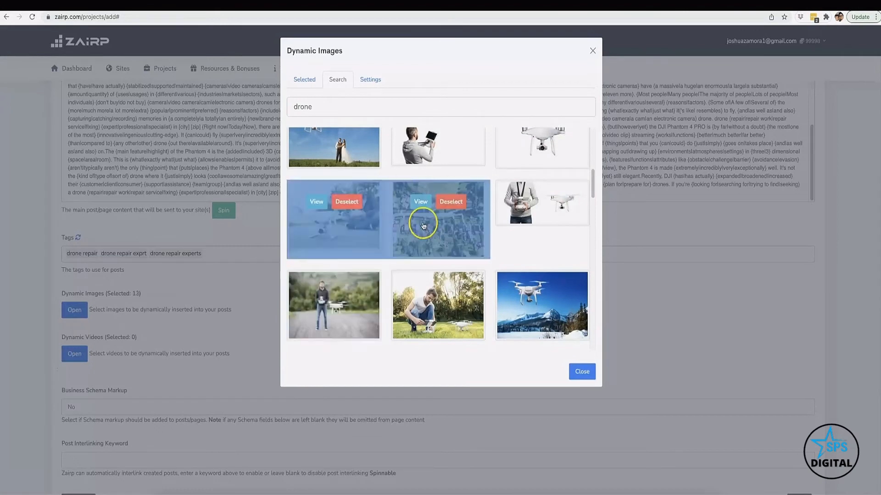
pyautogui.click(583, 373)
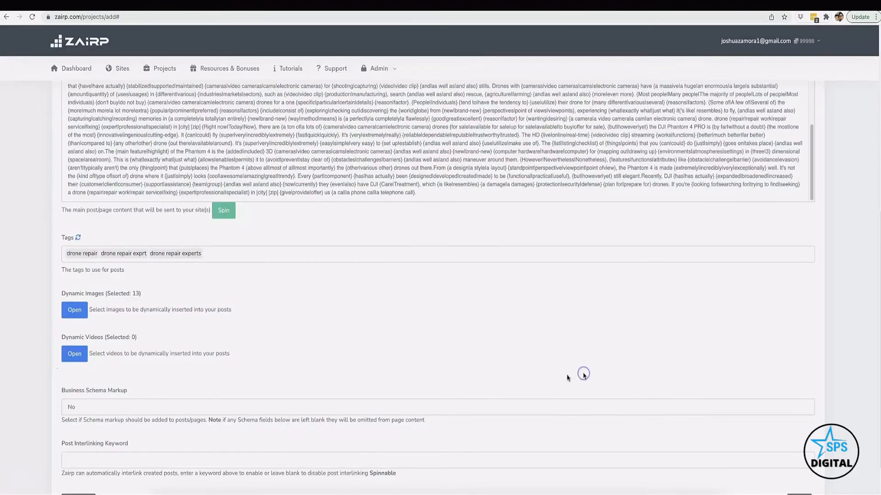
# - Open the dynamic videos selection and search for "drone repair" videos
pyautogui.click(78, 354)
pyautogui.click(337, 79)
pyautogui.click(363, 107)
pyautogui.write('drone repor')
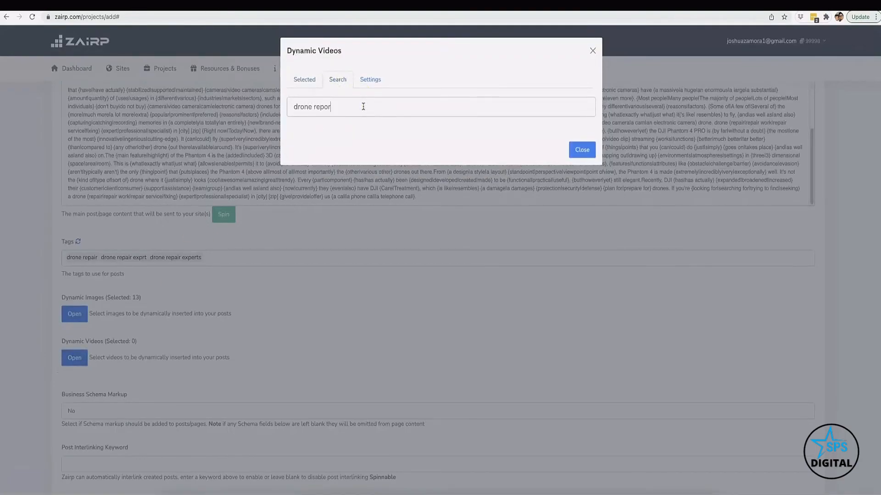
pyautogui.press('BackSpace')
pyautogui.press('BackSpace')
pyautogui.write('air')
pyautogui.press('Return')
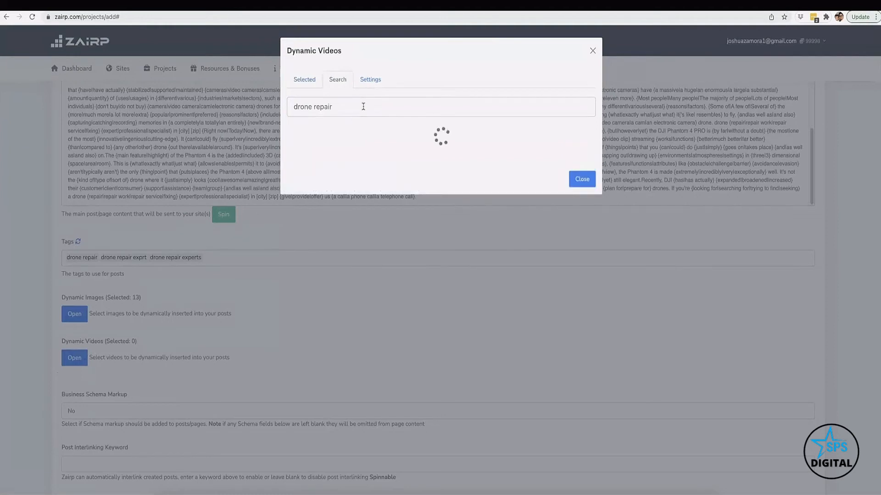
# - Select 12 drone repair videos from the search results as dynamic videos and close the video selection
pyautogui.click(351, 168)
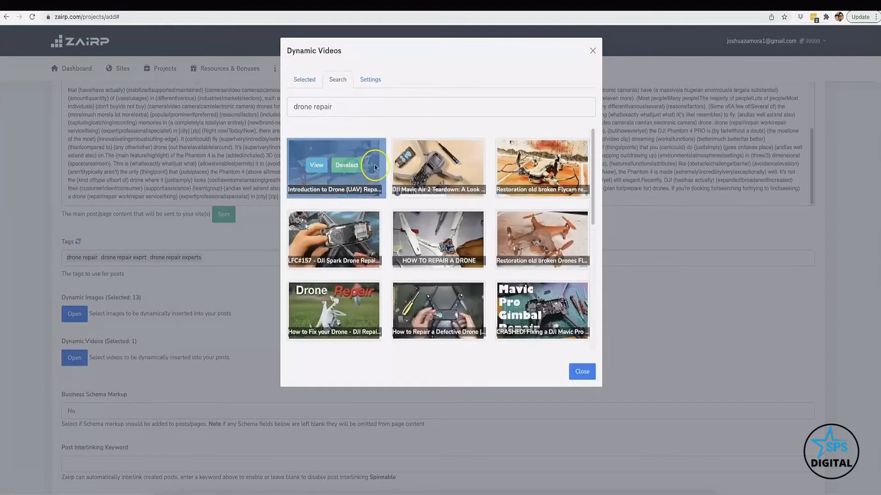
pyautogui.click(449, 165)
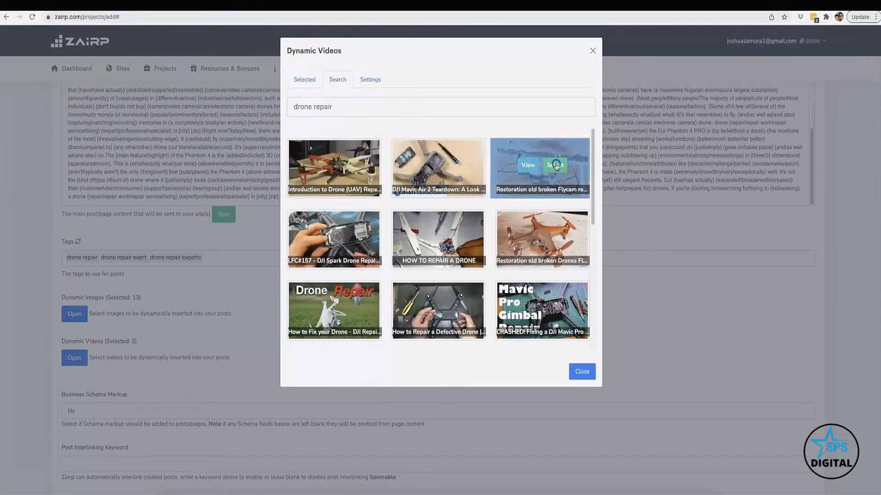
pyautogui.click(347, 237)
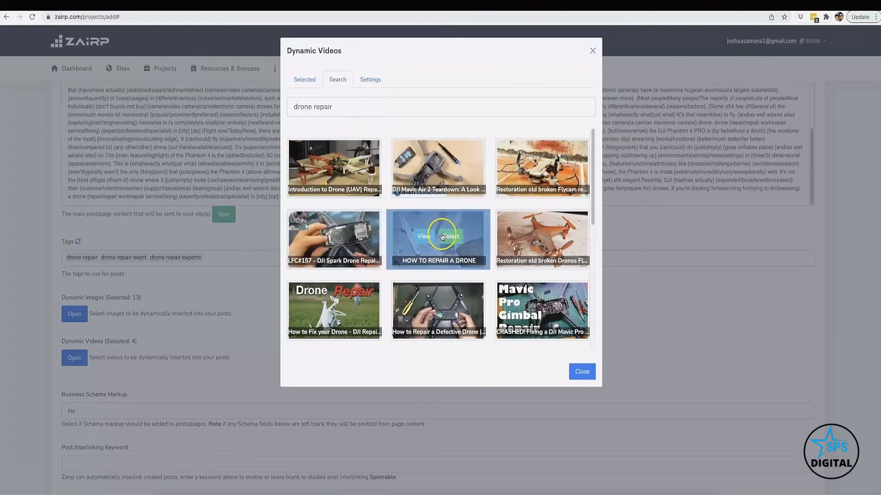
pyautogui.click(447, 236)
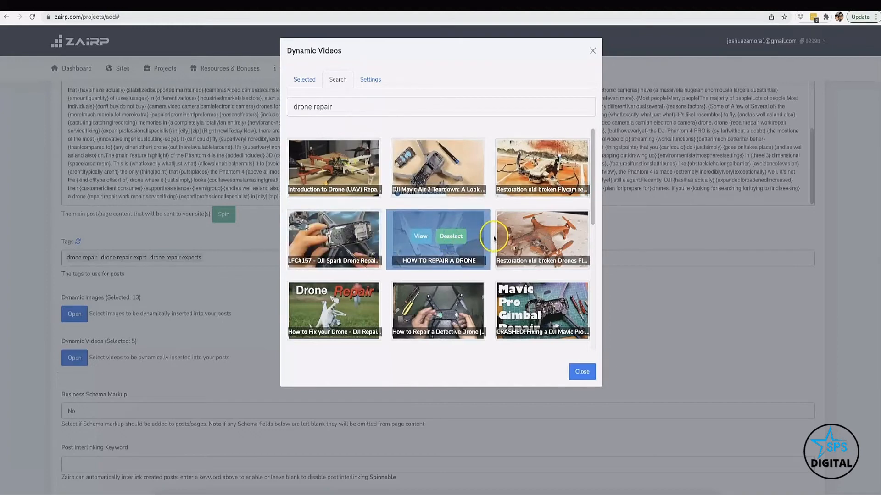
pyautogui.moveTo(514, 239)
pyautogui.click(555, 236)
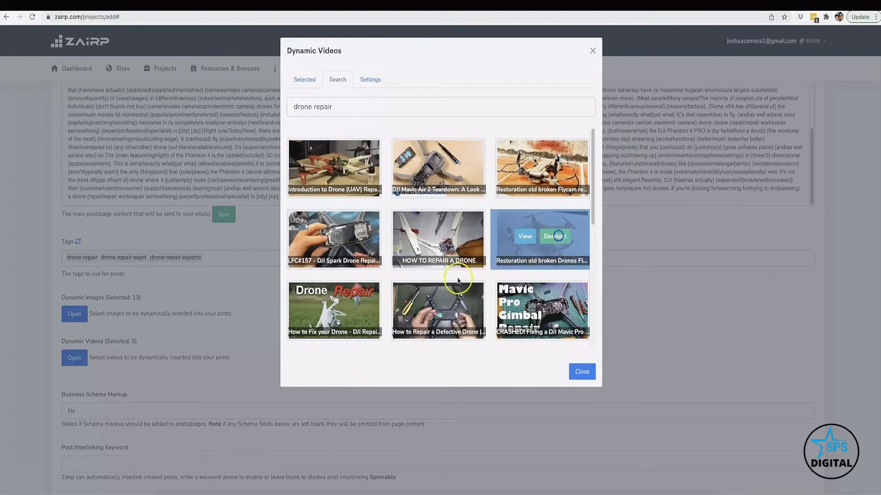
pyautogui.scroll(-1, 358, 298)
pyautogui.click(347, 295)
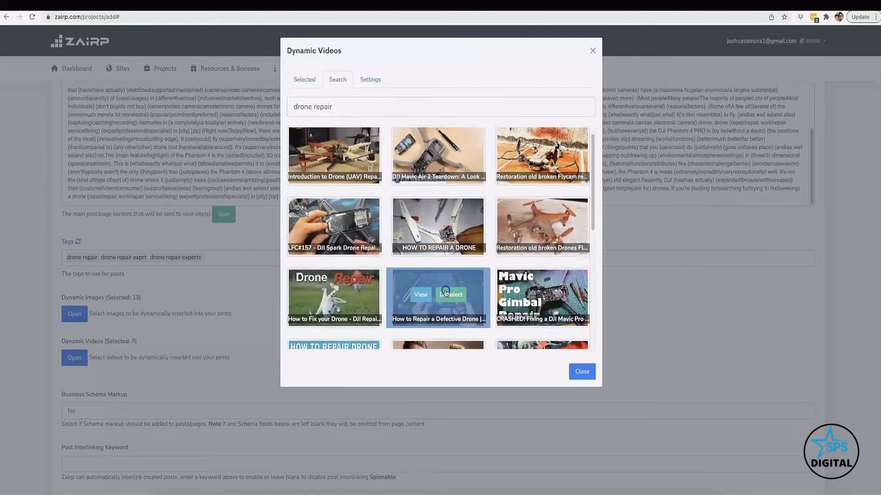
pyautogui.click(554, 294)
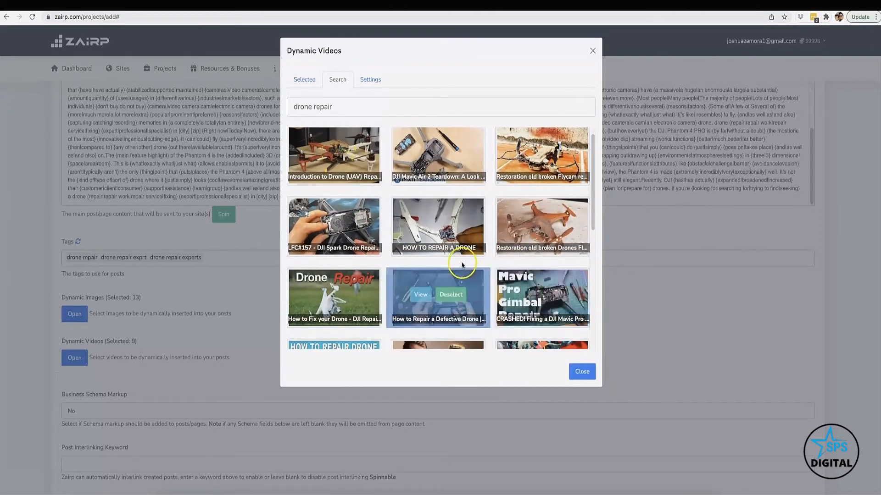
pyautogui.scroll(-2, 456, 252)
pyautogui.click(451, 275)
pyautogui.click(347, 277)
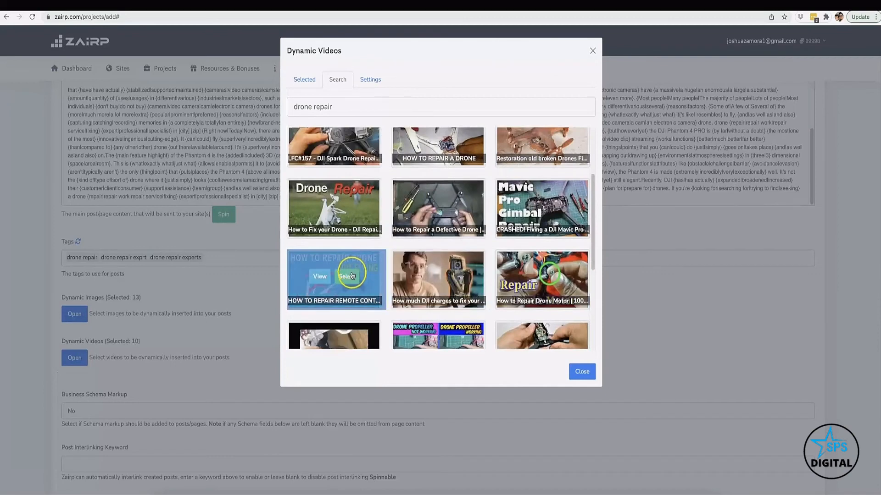
pyautogui.scroll(-2, 349, 275)
pyautogui.click(561, 212)
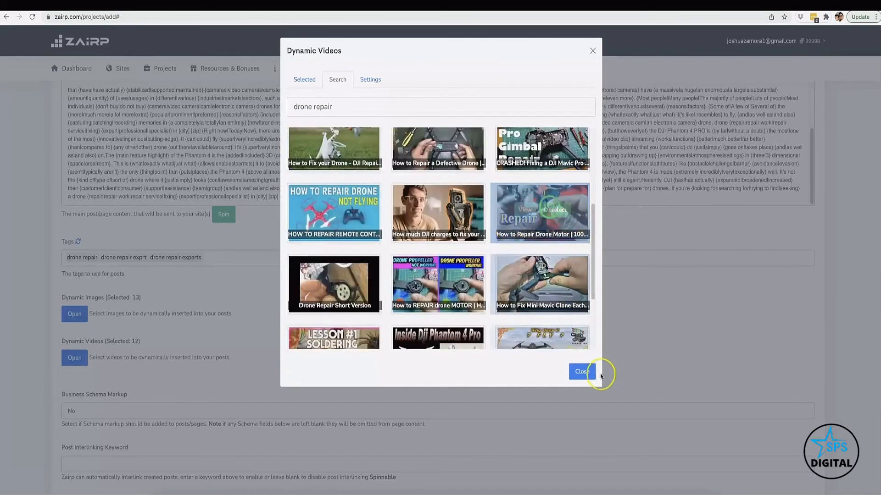
pyautogui.click(590, 373)
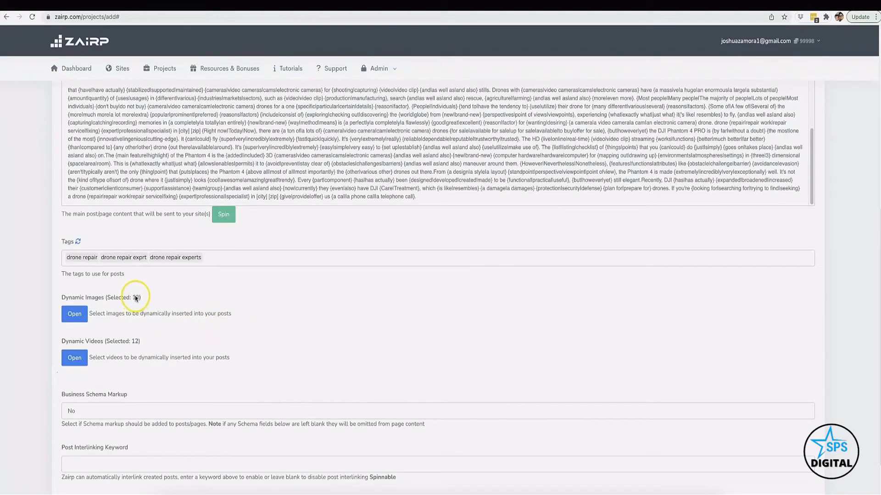
# - Set business schema markup to Yes to review its business detail fields, and set it back to No
pyautogui.scroll(-2, 279, 320)
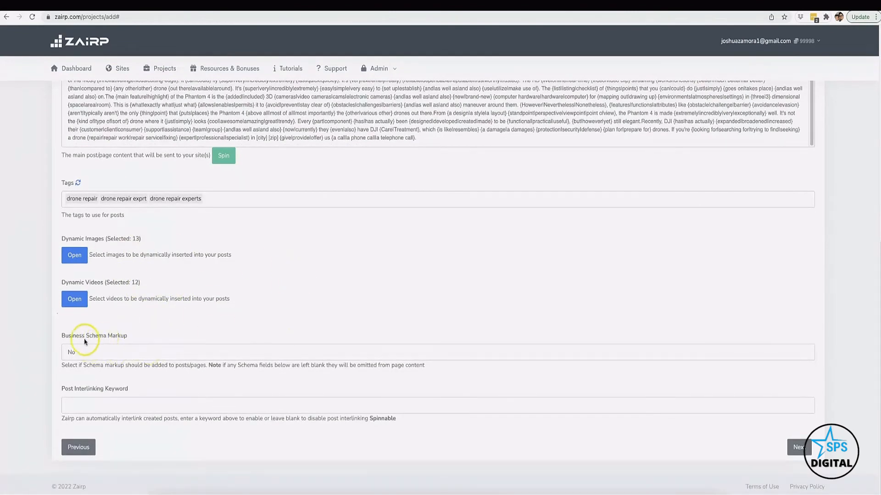
pyautogui.click(112, 351)
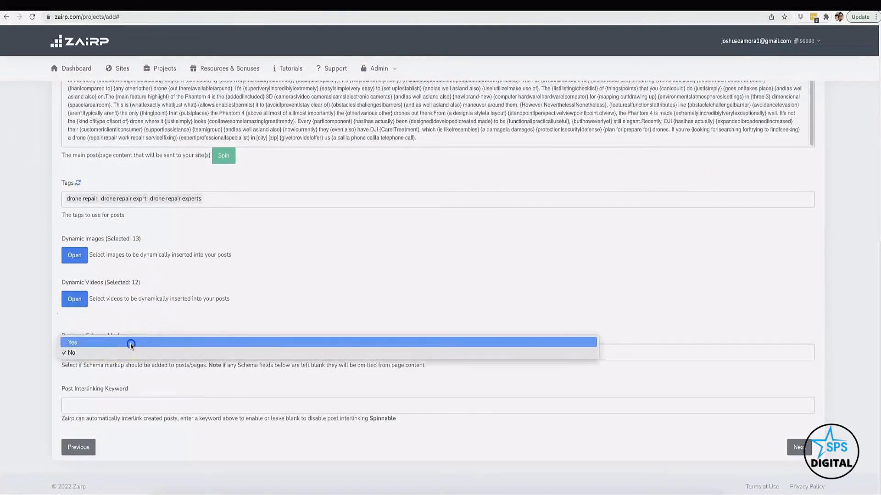
pyautogui.click(131, 343)
pyautogui.scroll(-3, 204, 330)
pyautogui.scroll(-1, 130, 248)
pyautogui.scroll(-7, 129, 248)
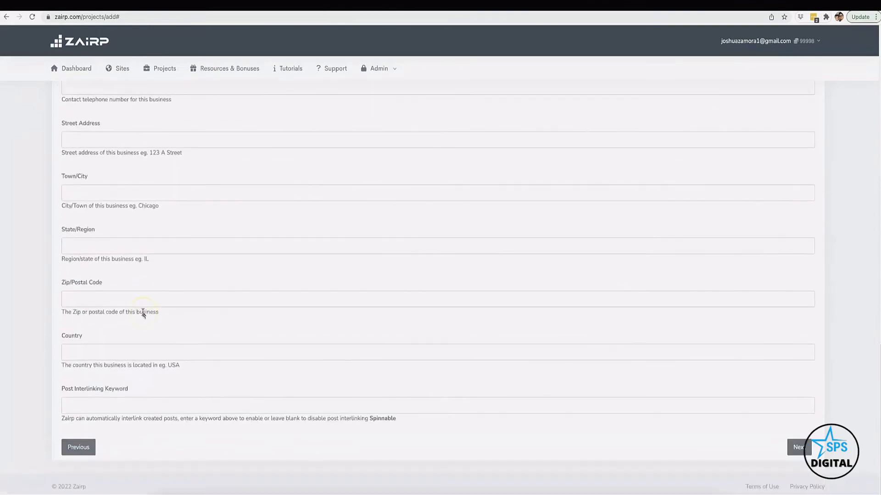
pyautogui.scroll(3, 142, 312)
pyautogui.scroll(6, 143, 312)
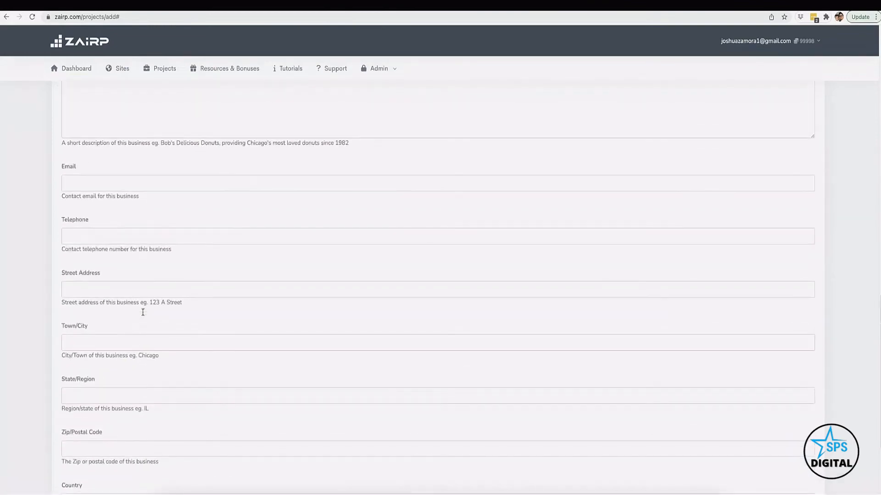
pyautogui.scroll(2, 143, 312)
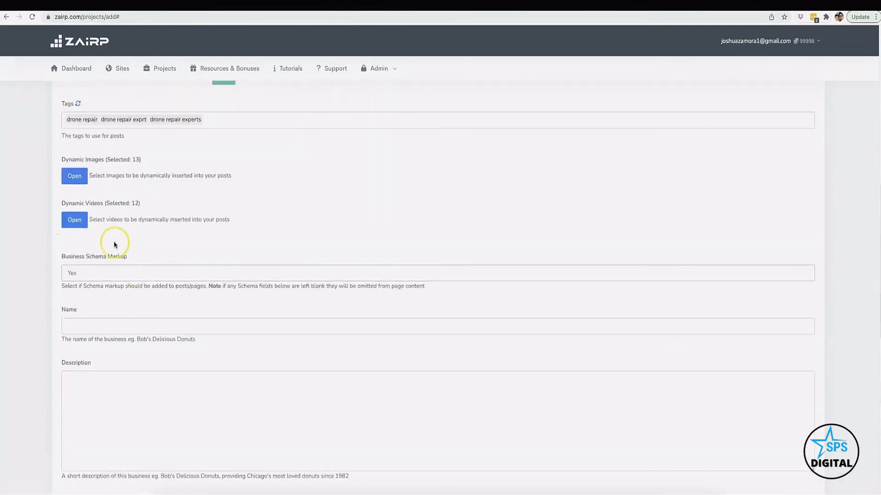
pyautogui.click(106, 273)
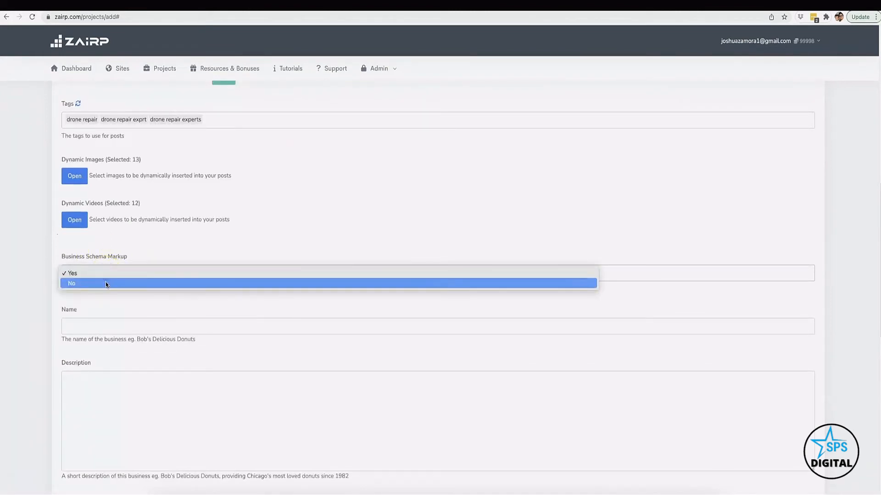
pyautogui.click(106, 283)
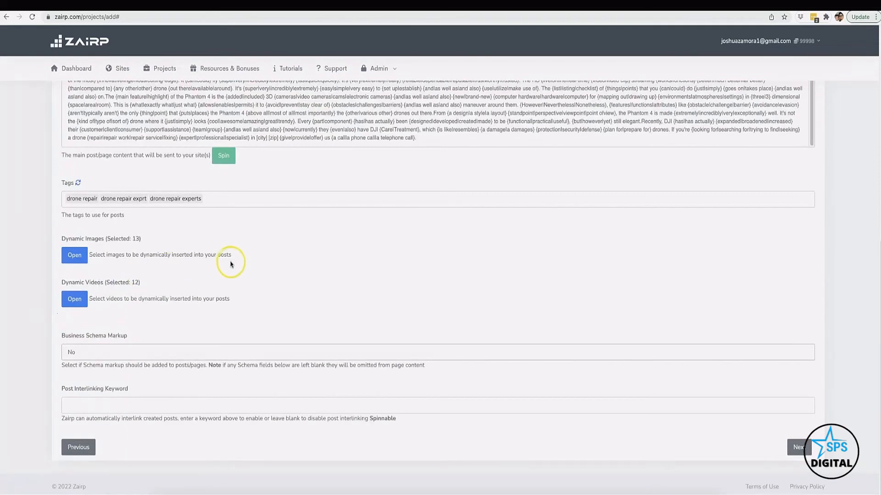
# - Fill the post interlinking keyword with the saved entry "drone repair, drone, repair, specialist,"
pyautogui.click(173, 410)
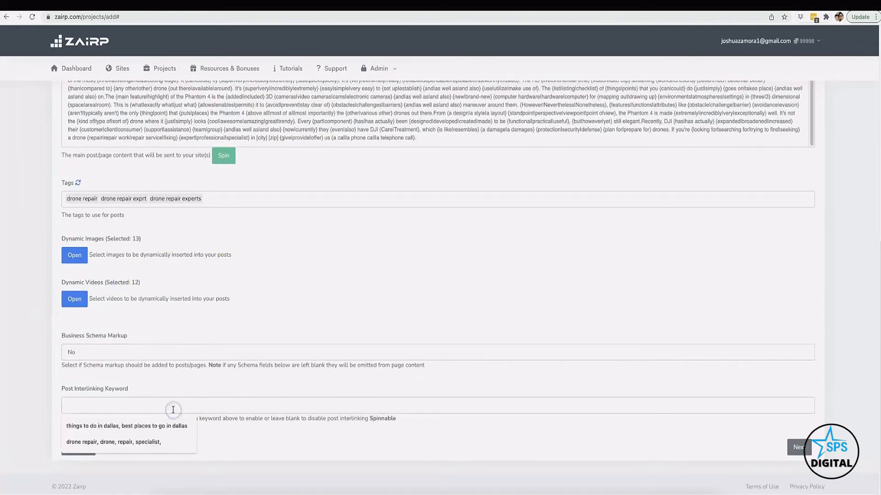
pyautogui.click(158, 440)
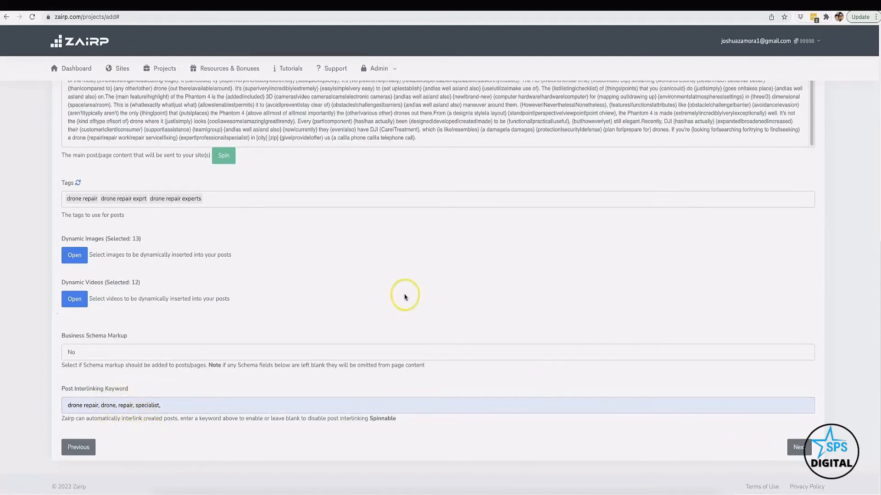
# - Replace the post title with "[keyword] in [city] [zip]"
pyautogui.scroll(4, 403, 295)
pyautogui.scroll(6, 388, 283)
pyautogui.scroll(-10, 692, 340)
pyautogui.scroll(7, 364, 274)
pyautogui.scroll(1, 321, 253)
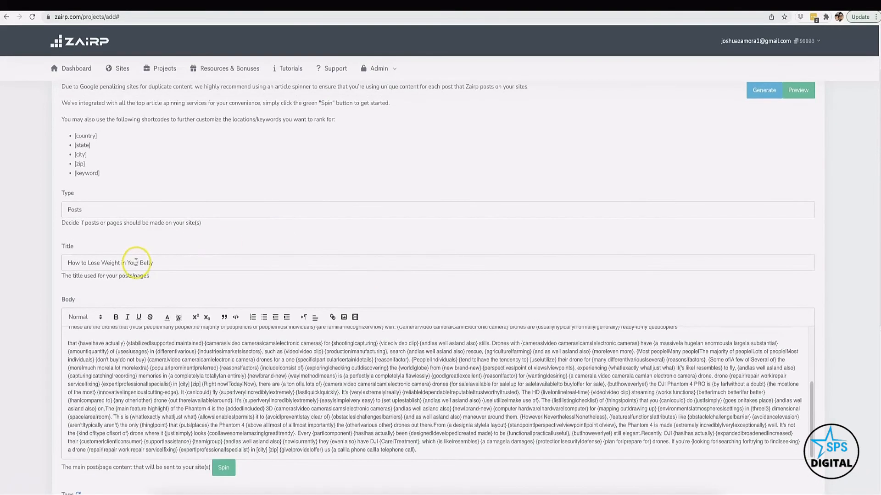
pyautogui.tripleClick(137, 261)
pyautogui.press('BackSpace')
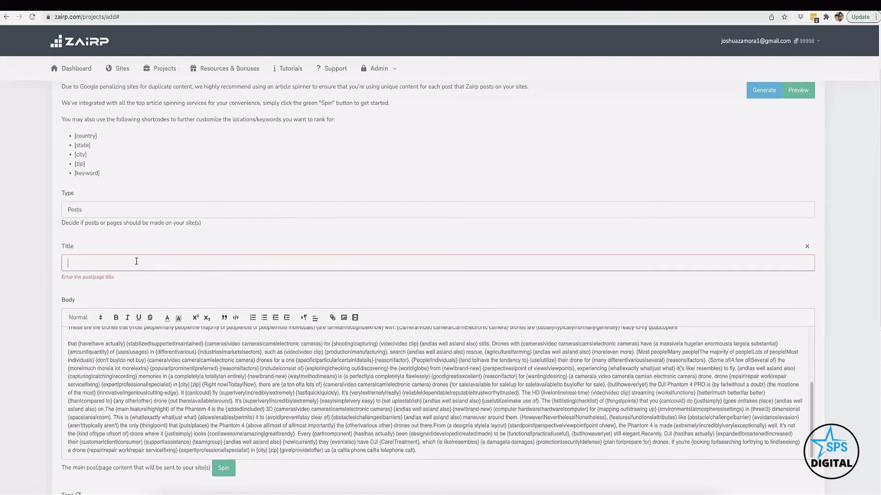
pyautogui.scroll(2, 96, 156)
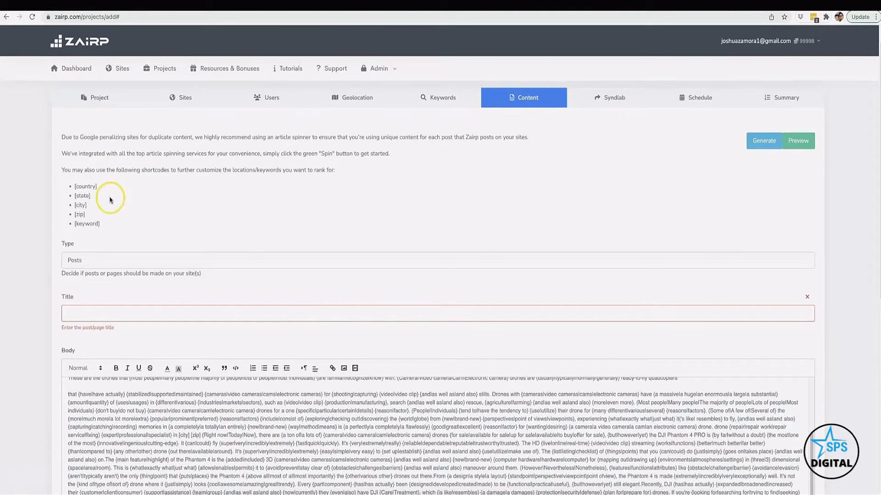
pyautogui.moveTo(100, 223); pyautogui.dragTo(74, 227)
pyautogui.press('super+c')
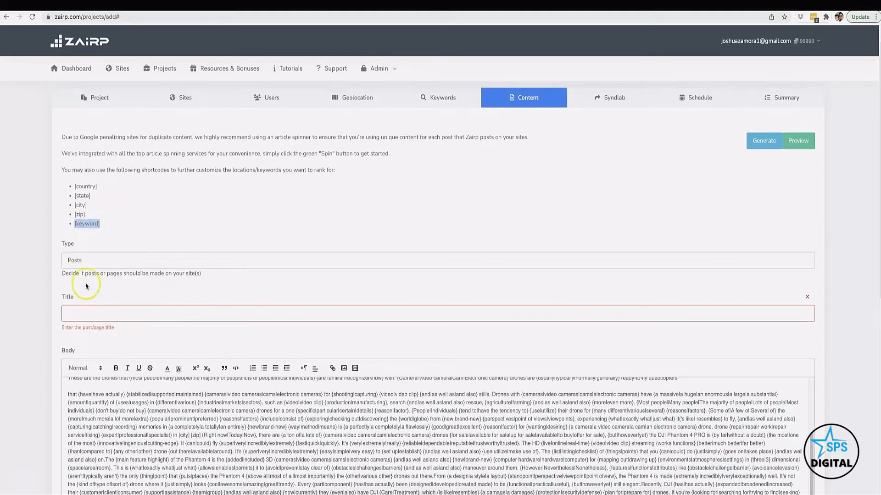
pyautogui.click(90, 312)
pyautogui.press('super+v')
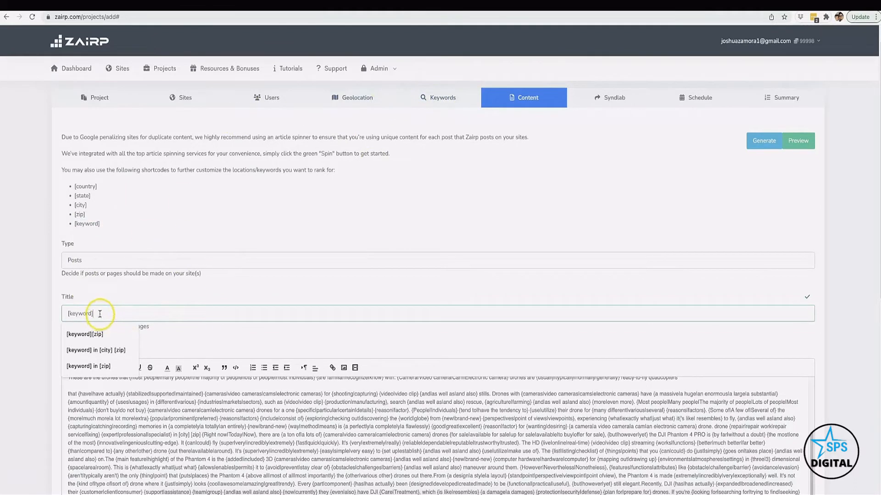
pyautogui.click(112, 351)
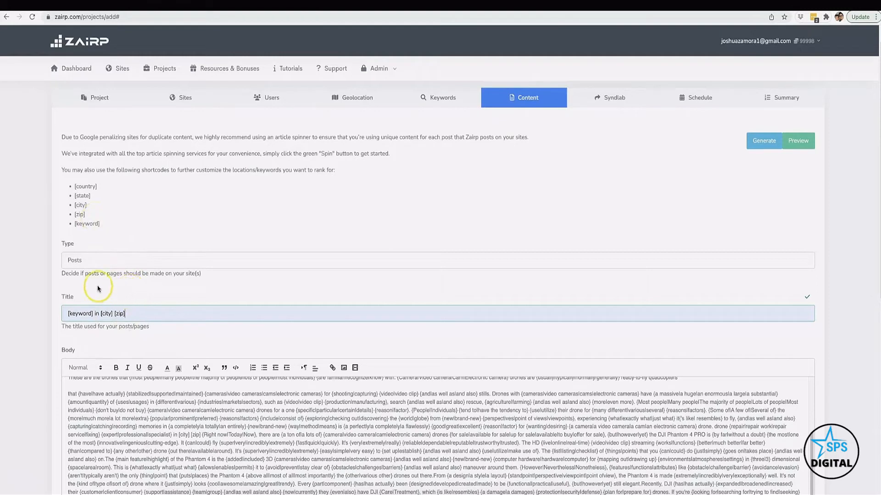
# - Copy the title shortcodes "[keyword] in [city] [zip]" and paste them at the end of the body and of its opening paragraph
pyautogui.moveTo(125, 316); pyautogui.dragTo(66, 313)
pyautogui.hotkey('ctrl', 'c')
pyautogui.scroll(-4, 334, 266)
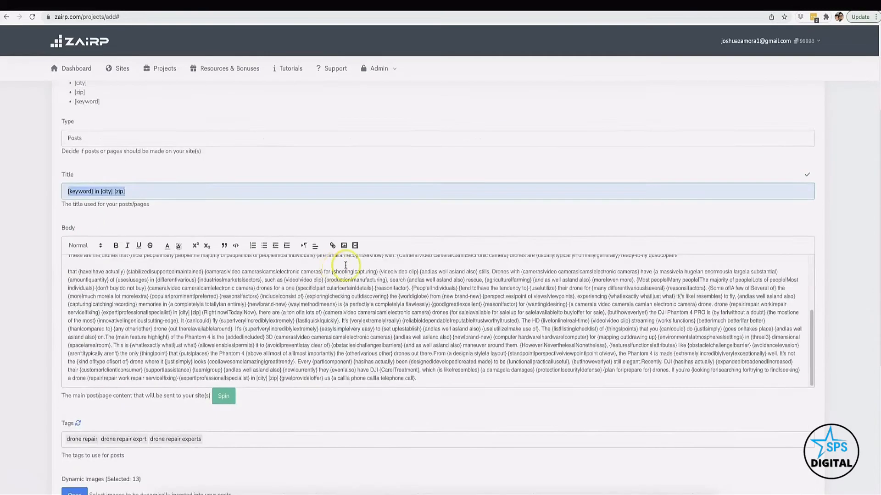
pyautogui.click(423, 326)
pyautogui.hotkey('ctrl', 'v')
pyautogui.click(417, 324)
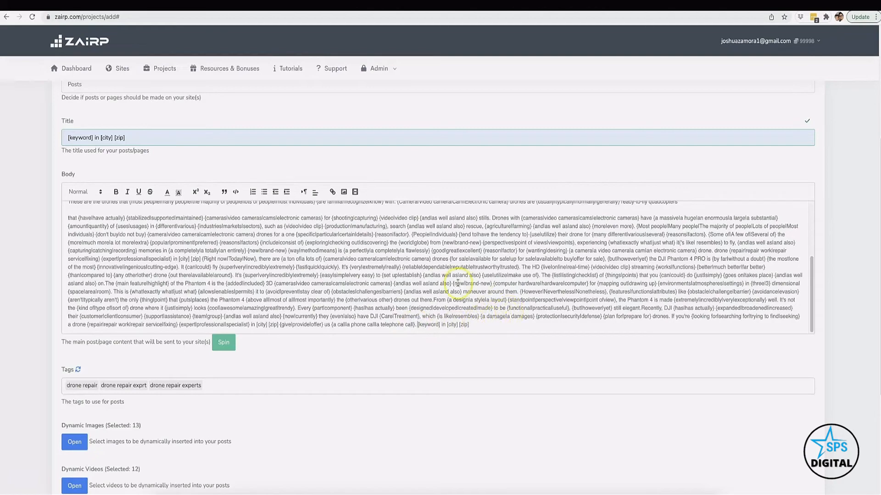
pyautogui.scroll(2, 490, 286)
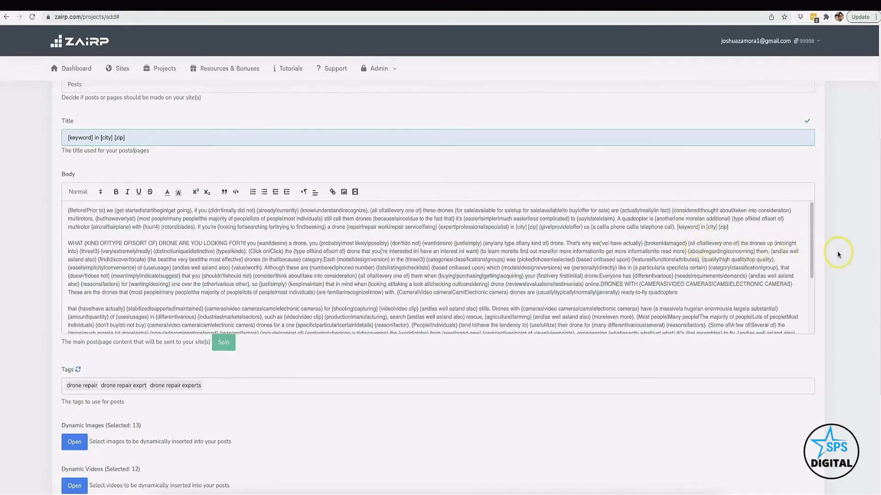
# - Look over the completed content settings and continue to the Syndlab stage of the project
pyautogui.scroll(-4, 831, 256)
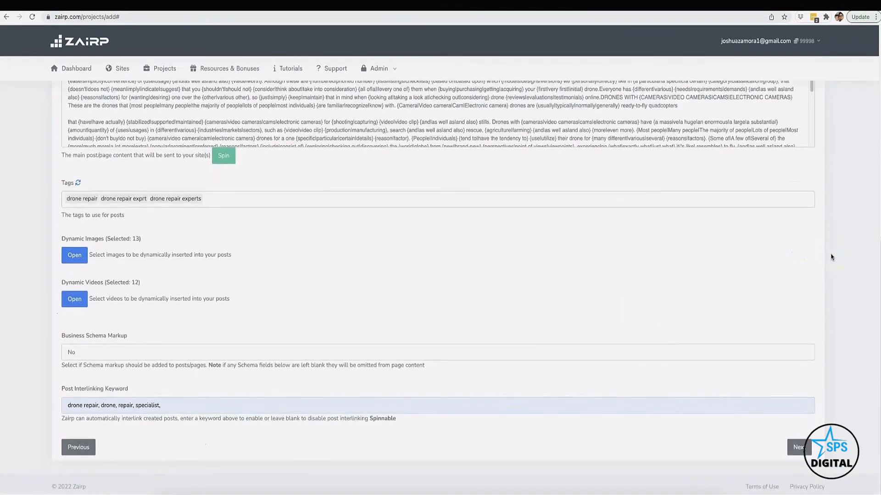
pyautogui.scroll(6, 810, 245)
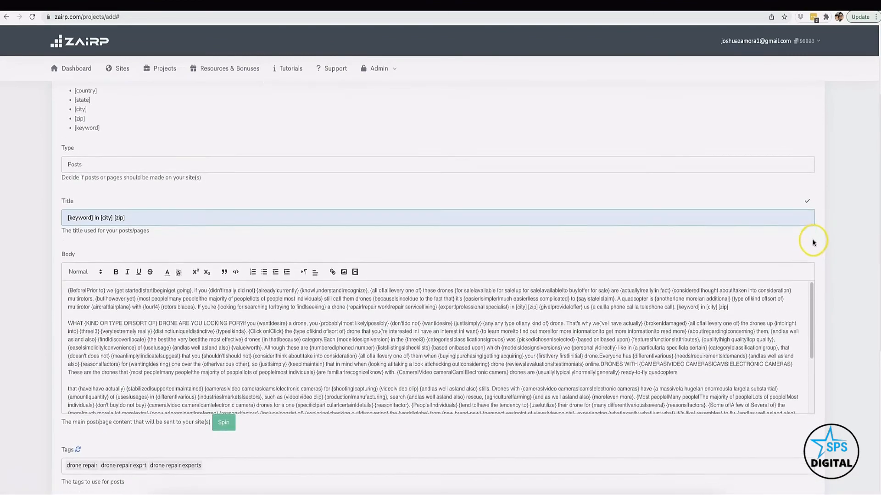
pyautogui.scroll(-5, 810, 244)
pyautogui.click(799, 447)
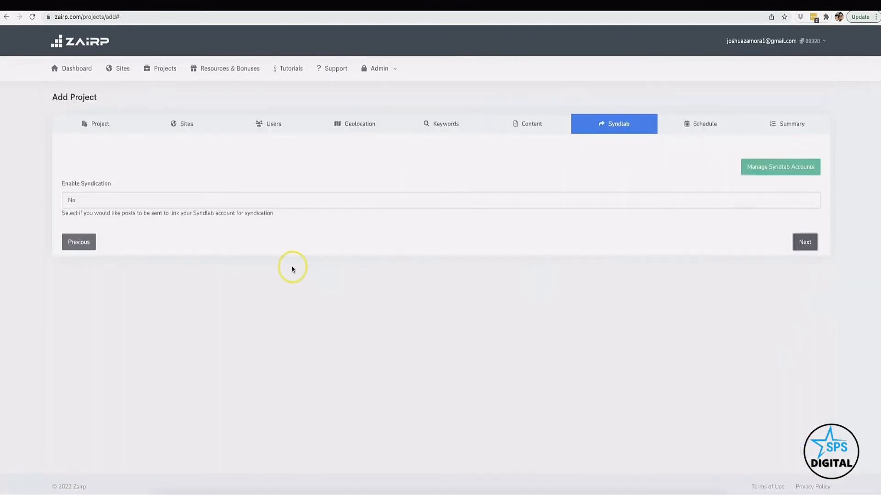
# - Set Enable Syndication to Yes and look through the account, group, title and content fields for syndication
pyautogui.click(146, 202)
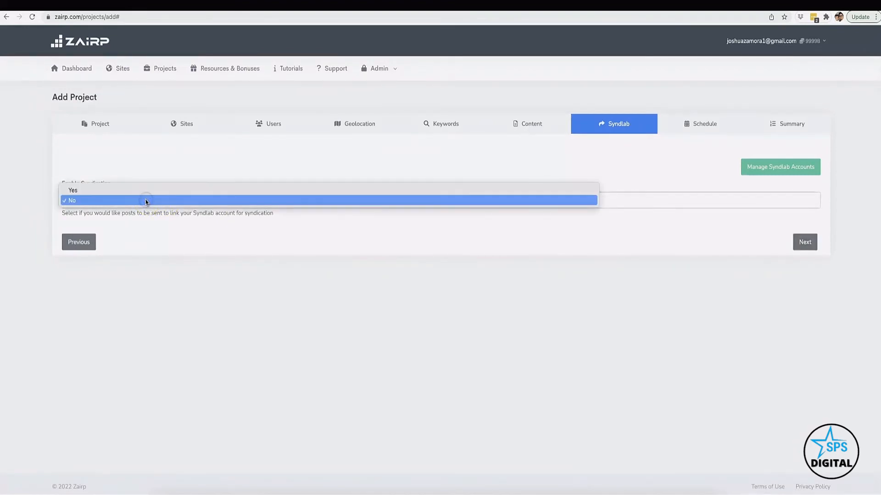
pyautogui.click(103, 191)
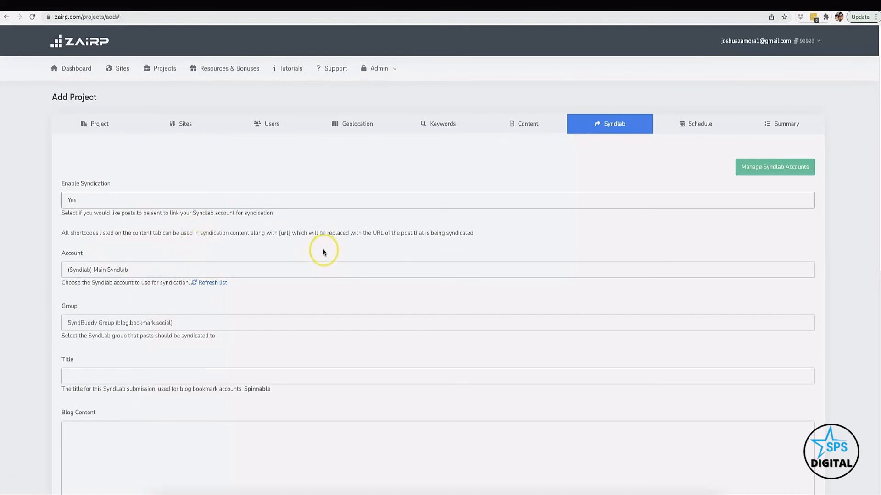
pyautogui.scroll(-3, 323, 252)
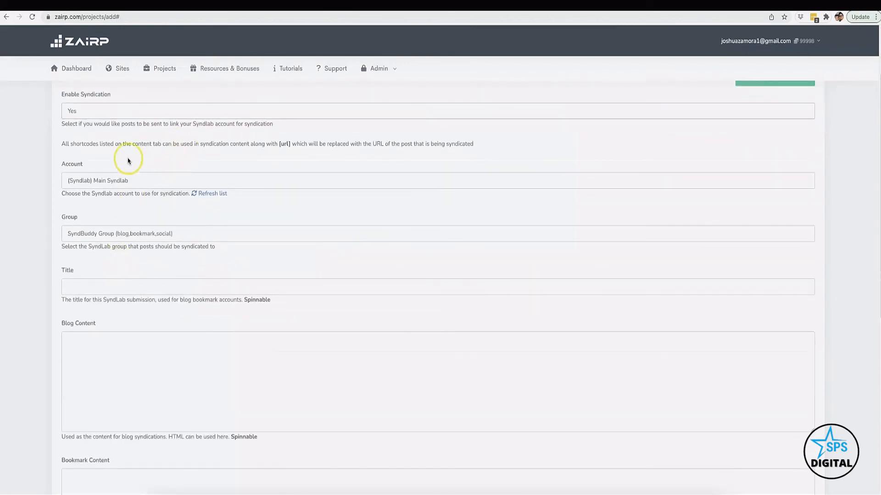
pyautogui.scroll(3, 131, 179)
pyautogui.scroll(-5, 133, 176)
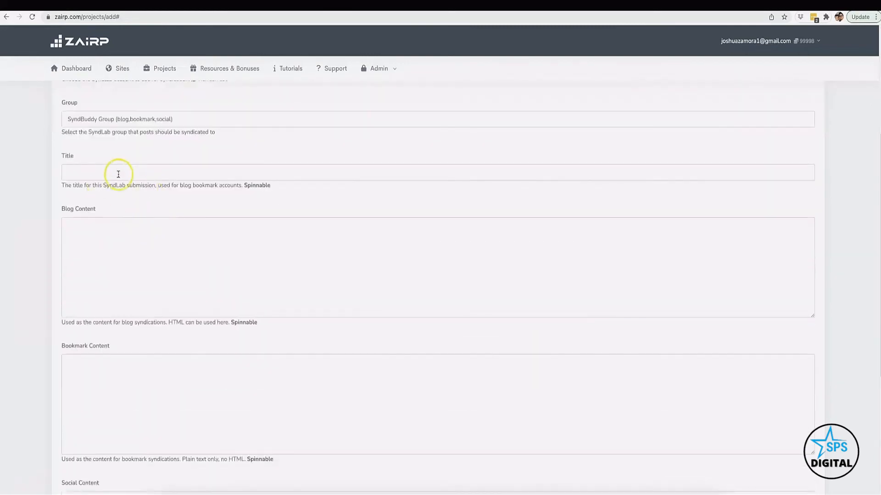
# - Set the syndication title to "[keyword] in [city] [zip]" and fill Blog Content with the opening spun paragraph copied from the existing project's post body
pyautogui.click(123, 172)
pyautogui.press('super+v')
pyautogui.click(159, 253)
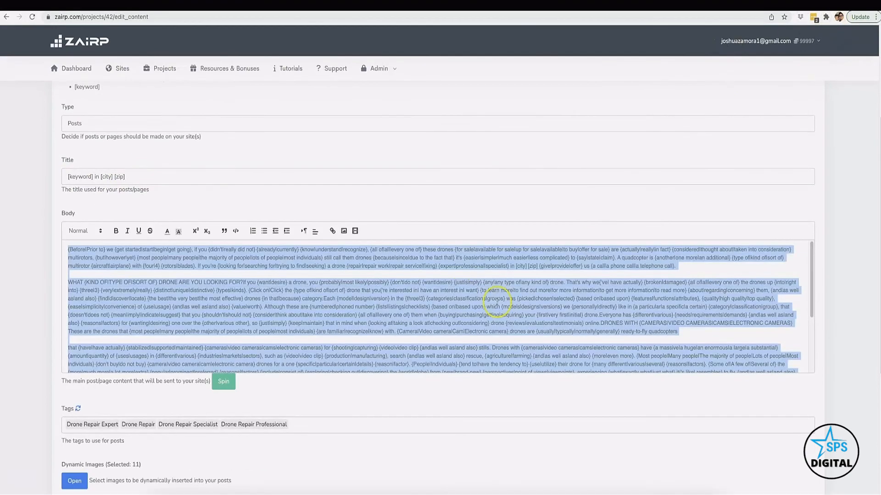
pyautogui.tripleClick(362, 269)
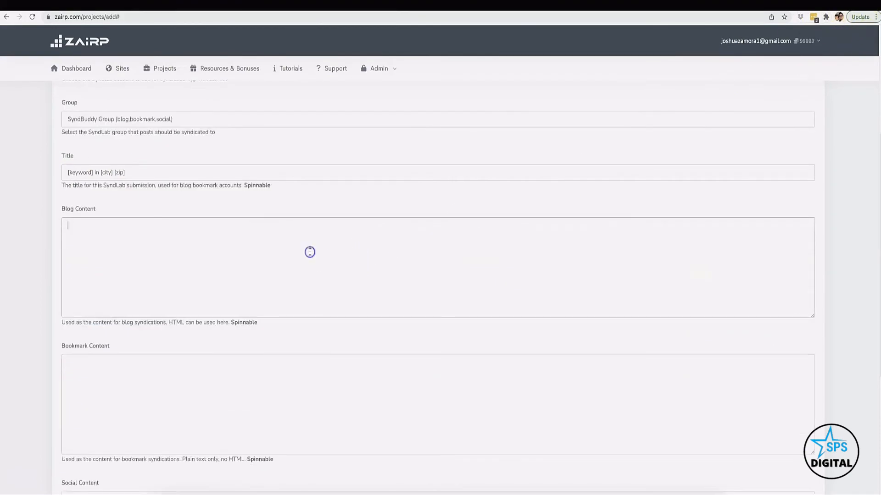
pyautogui.write("{Before|Prior to} we {get started|start|begin|get going}, if you {didn't|really did not} {already|currently} {know|understand|recognize}, {all of|all|every one of} these drones {for sale|available for sale|up for sale|available|to buy|offer for sale} are {actually|really|in fact} {considered|thought about|taken into consideration} multirotors, {but|however|yet} {most people|many people|the majority of people|lots of people|most individuals} still call them drones {because|since|due to the fact that} it's {easier|simpler|much easier|less complicated} to {say|state|claim}. A quadcopter is {another|one more|an additional} {type of|kind of|sort of} multirotor {aircraft|airplane} with {four|4} {rotors|blades}. If you're {looking for|searching for|trying to find|seeking} a drone {repair|repair work|repair service|fixing} {expert|professional|specialist} in [city] [zip] {give|provide|offer} us {a call|a phone call|a telephone call}.")
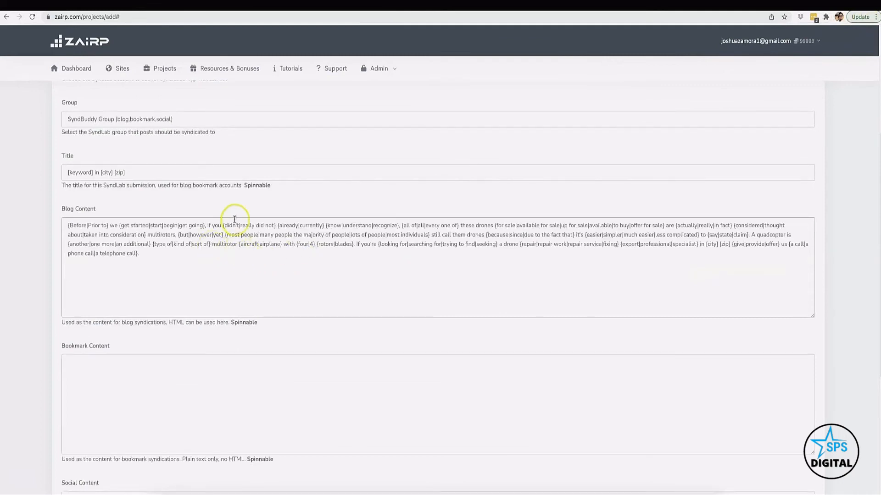
# - Copy the [url] shortcode from the syndication notes and append it to the end of the Blog Content paragraph
pyautogui.scroll(1, 220, 184)
pyautogui.scroll(2, 152, 154)
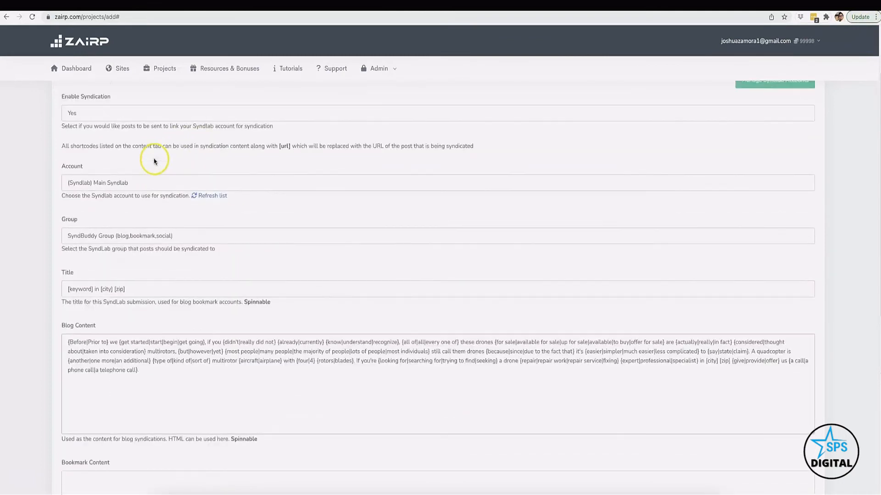
pyautogui.moveTo(290, 145); pyautogui.dragTo(279, 145)
pyautogui.hotkey('ctrl', 'c')
pyautogui.scroll(-2, 279, 191)
pyautogui.click(184, 301)
pyautogui.hotkey('ctrl', 'v')
pyautogui.scroll(-2, 198, 310)
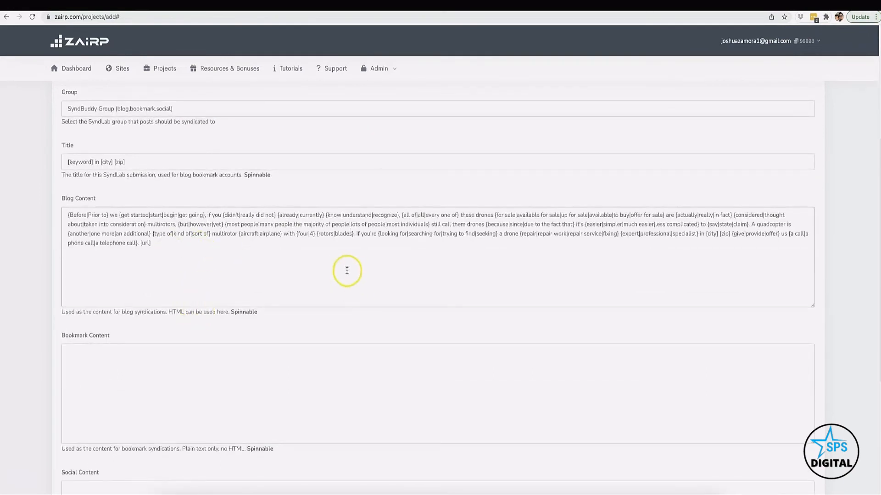
# - Copy the entire Blog Content paragraph, including [url], into both the Bookmark Content and Social Content fields
pyautogui.tripleClick(144, 241)
pyautogui.hotkey('ctrl', 'c')
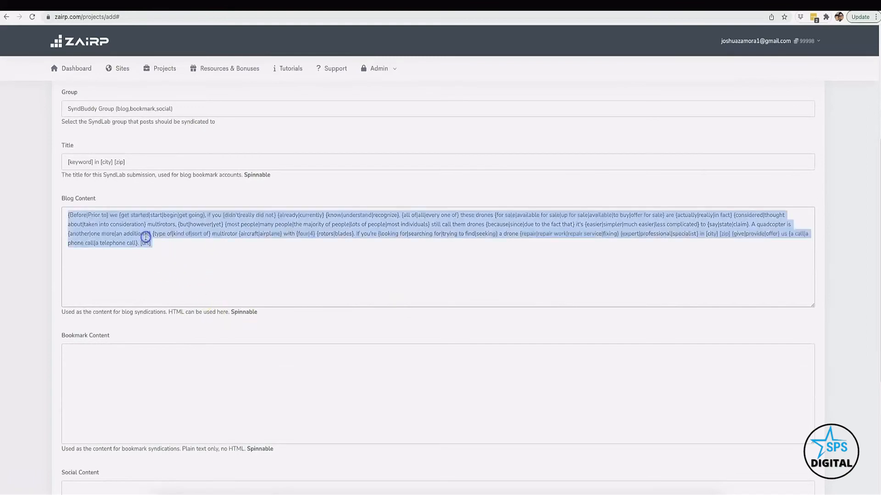
pyautogui.click(167, 368)
pyautogui.hotkey('ctrl', 'v')
pyautogui.scroll(-8, 197, 338)
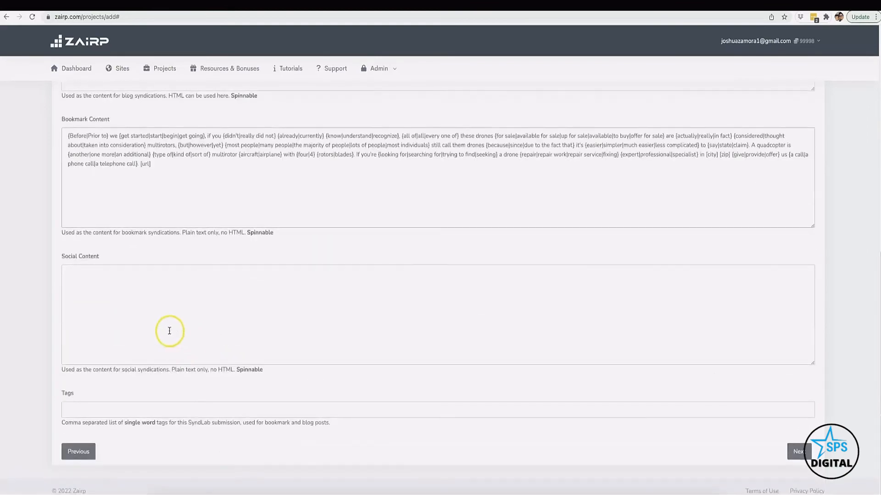
pyautogui.click(173, 338)
pyautogui.hotkey('ctrl', 'v')
pyautogui.scroll(4, 137, 266)
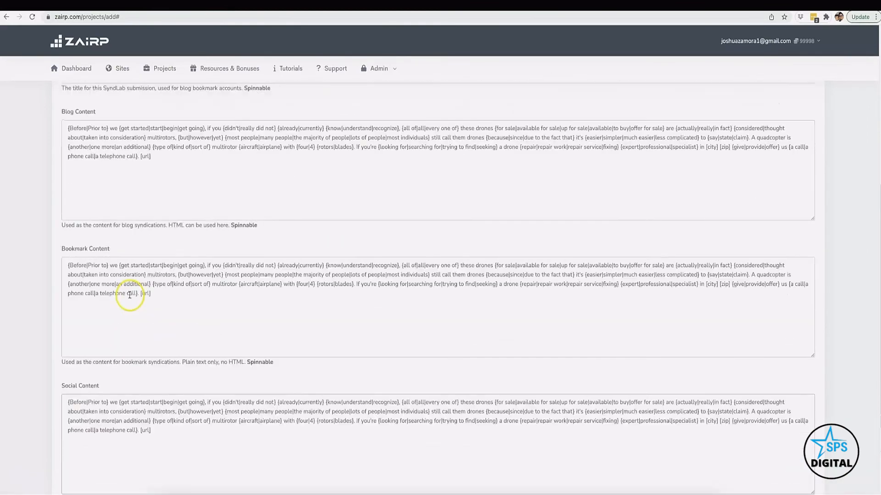
# - Review the Blog Content, Bookmark Content and Social Content fields for syndication
pyautogui.scroll(3, 137, 275)
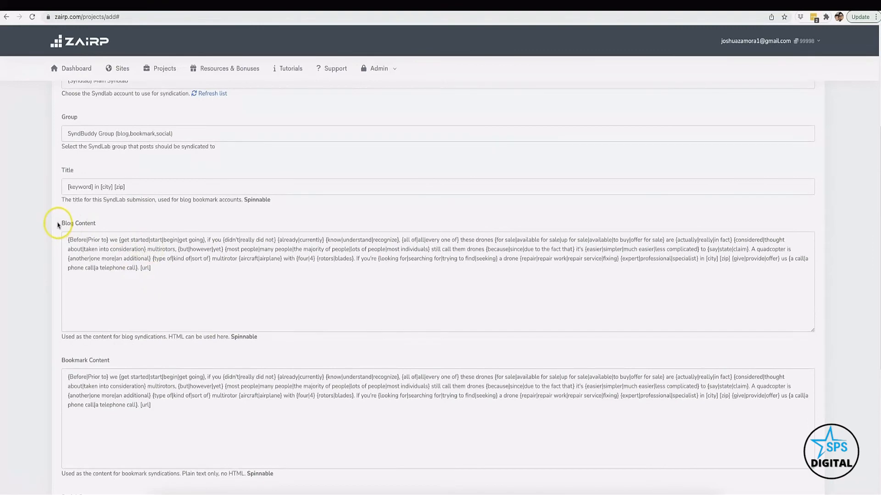
pyautogui.moveTo(60, 223); pyautogui.dragTo(91, 223)
pyautogui.scroll(-2, 67, 303)
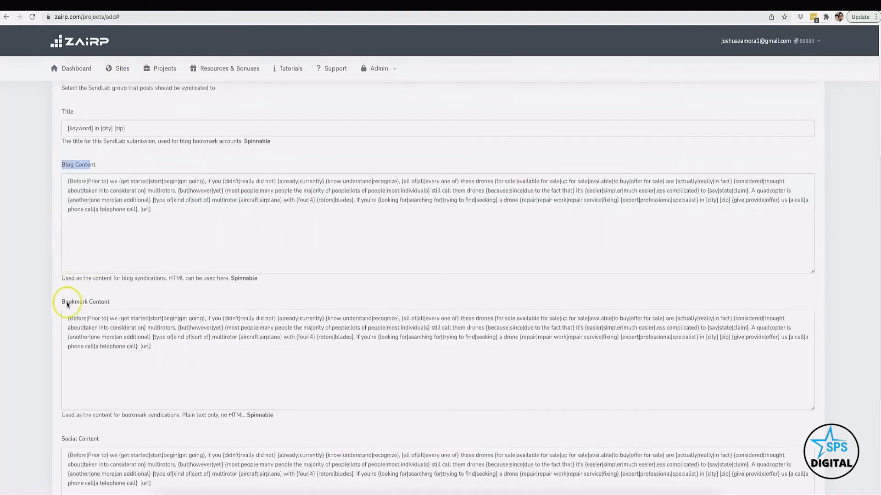
pyautogui.moveTo(60, 302); pyautogui.dragTo(110, 300)
pyautogui.scroll(-3, 110, 301)
pyautogui.moveTo(57, 301); pyautogui.dragTo(99, 300)
pyautogui.scroll(-1, 115, 300)
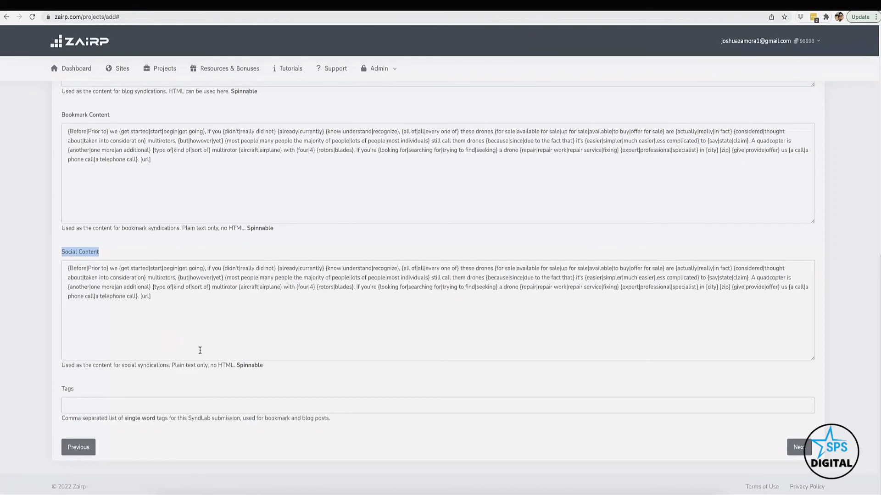
pyautogui.scroll(5, 224, 345)
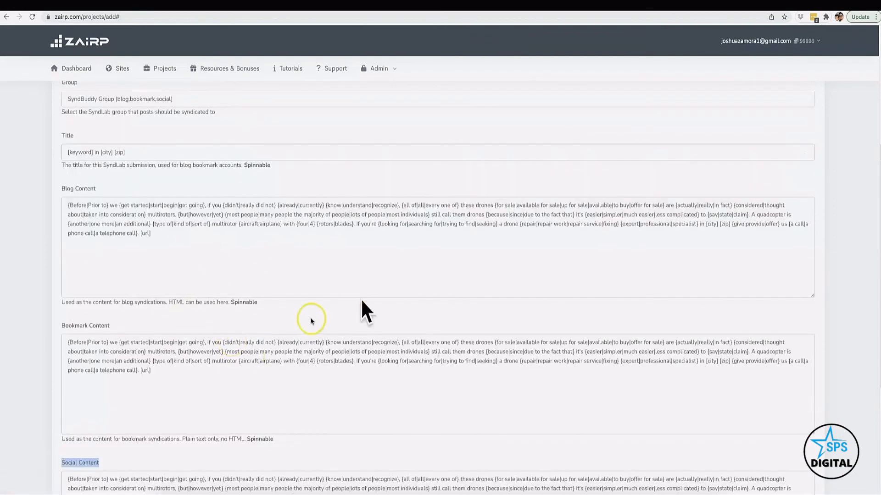
# - Set the syndication tags to "drone repair, drone repair expert" and continue to the Schedule stage
pyautogui.scroll(-5, 367, 248)
pyautogui.click(198, 404)
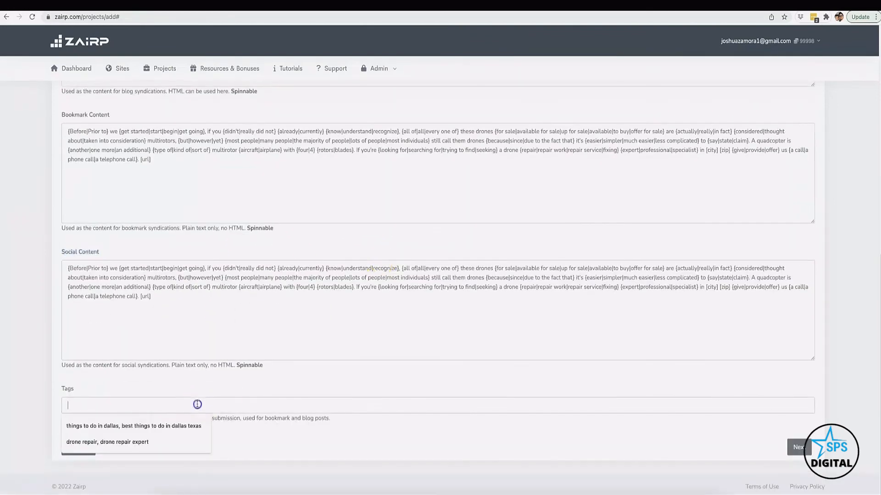
pyautogui.click(138, 442)
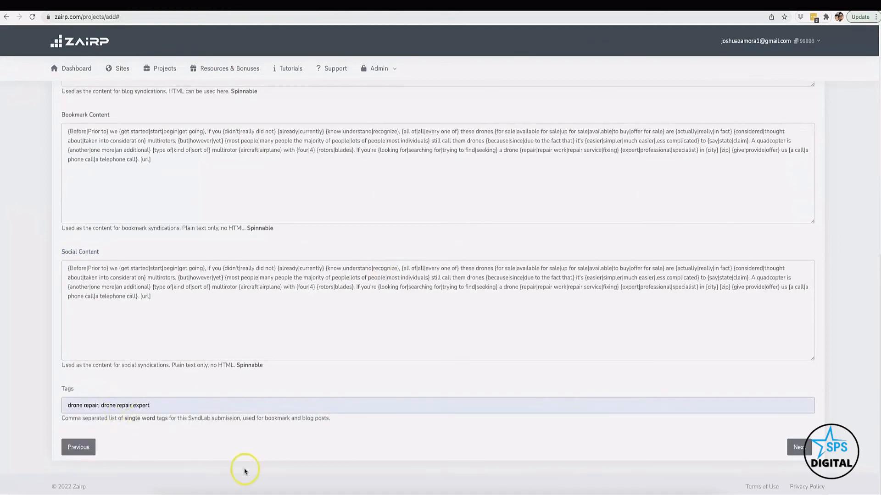
pyautogui.click(803, 448)
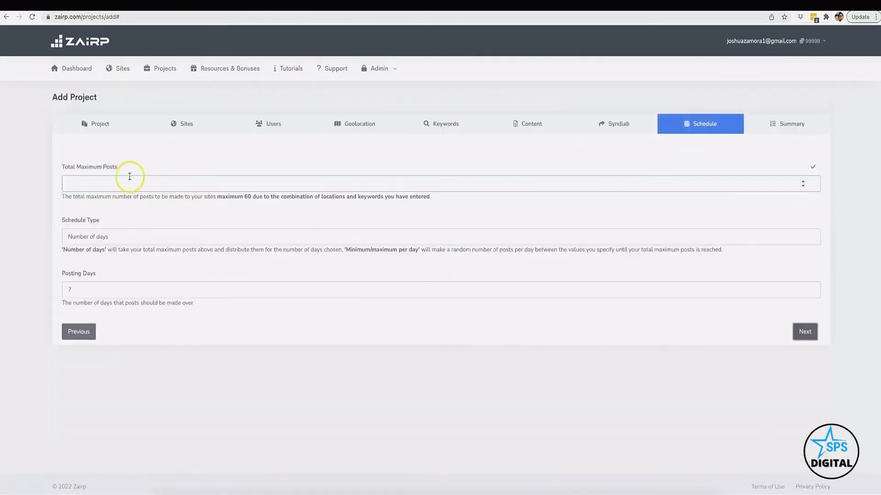
# - Check the maximum allowed number of posts and set Total Maximum Posts to 60
pyautogui.click(130, 177)
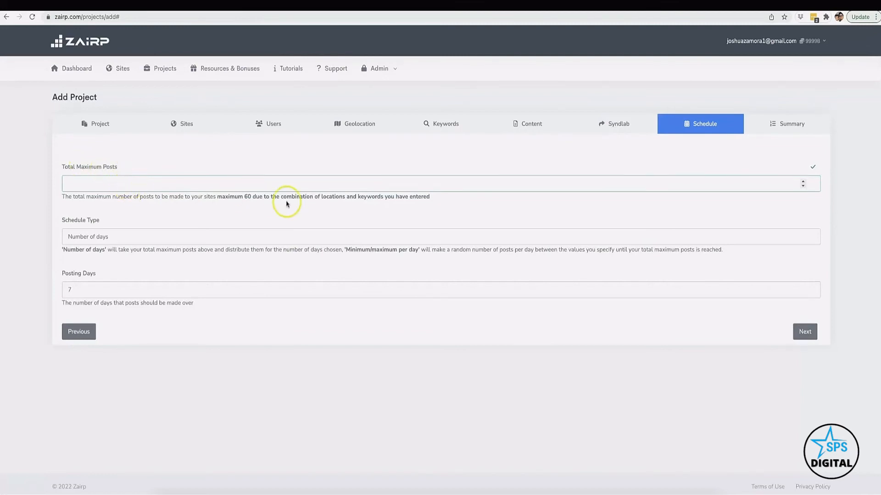
pyautogui.click(249, 198)
pyautogui.doubleClick(252, 198)
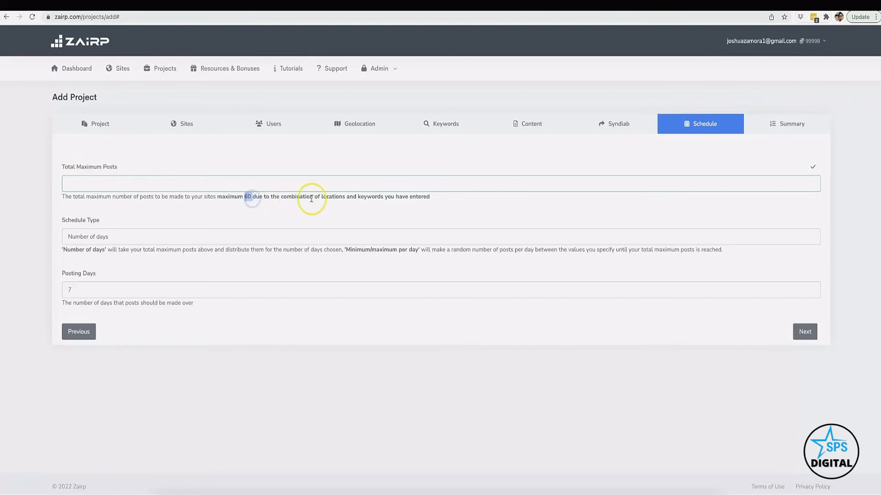
pyautogui.click(194, 185)
pyautogui.click(253, 221)
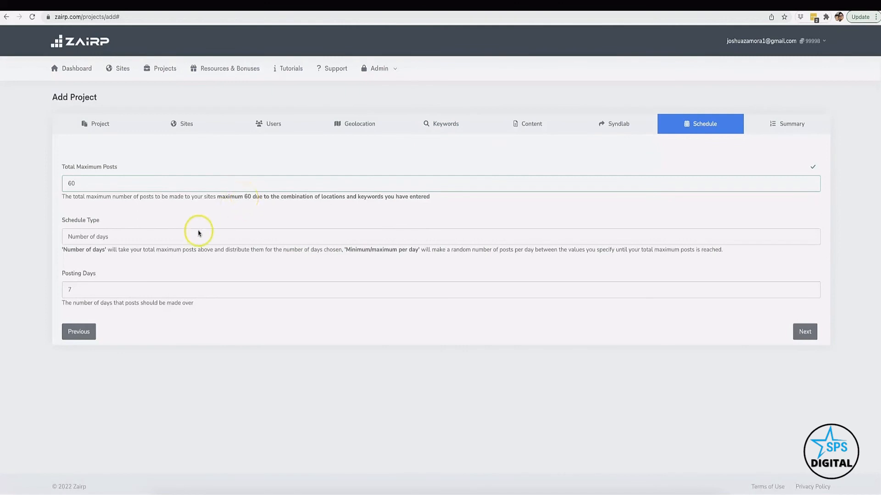
# - Change the schedule type to Minimum/maximum per day with at most 3 posts per day, and continue to the Summary stage
pyautogui.click(131, 236)
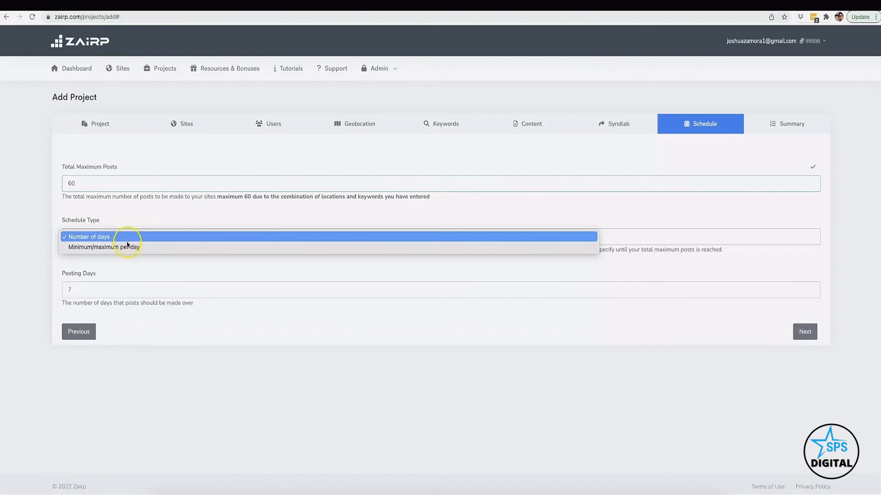
pyautogui.click(128, 247)
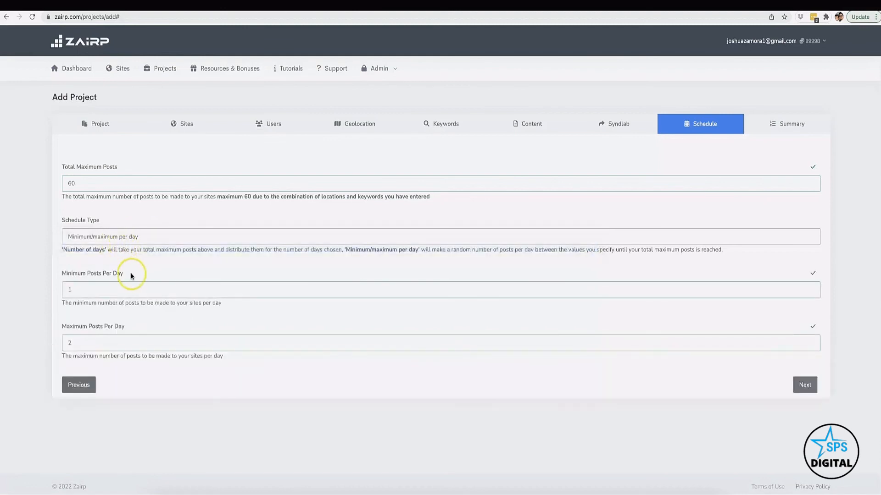
pyautogui.click(89, 292)
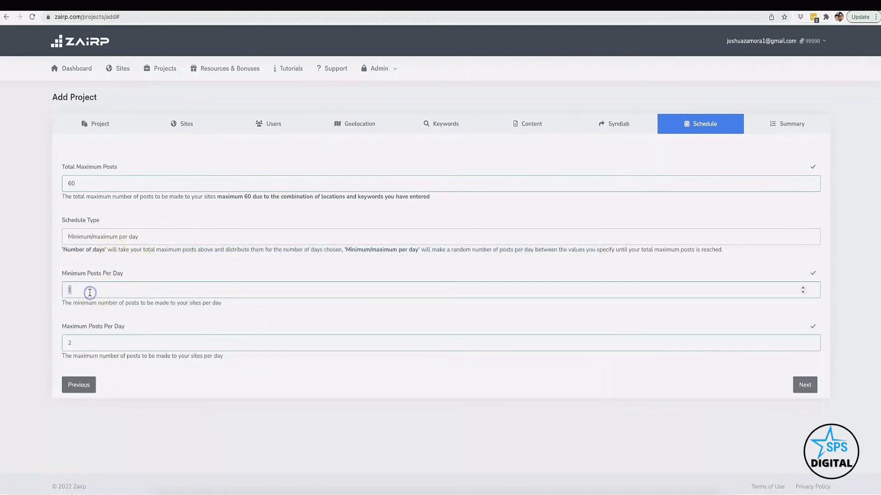
pyautogui.click(108, 345)
pyautogui.write('3')
pyautogui.click(147, 383)
pyautogui.click(233, 374)
pyautogui.click(803, 385)
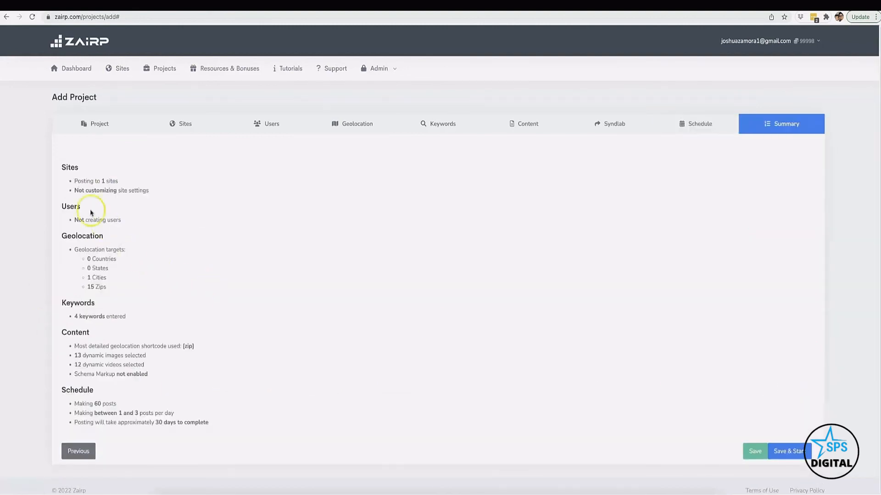
# - Review the sites, users, geolocation targets and keywords in the project summary
pyautogui.scroll(-1, 112, 238)
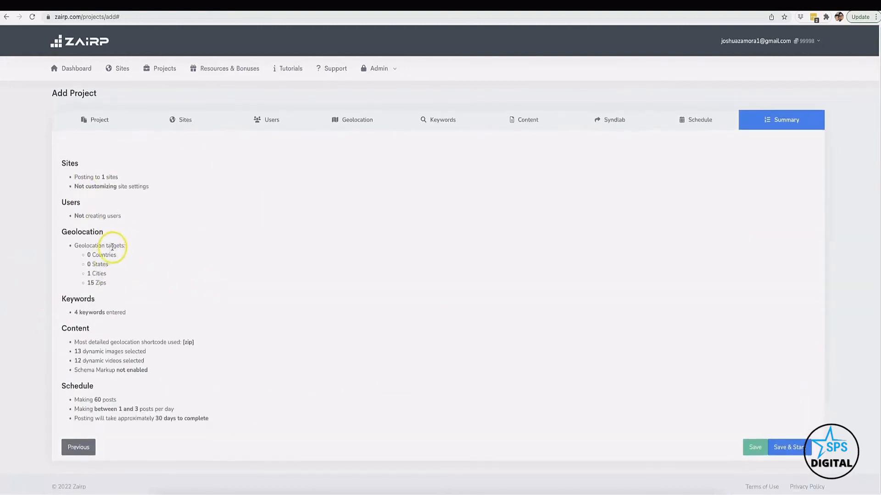
pyautogui.moveTo(101, 177); pyautogui.dragTo(85, 189)
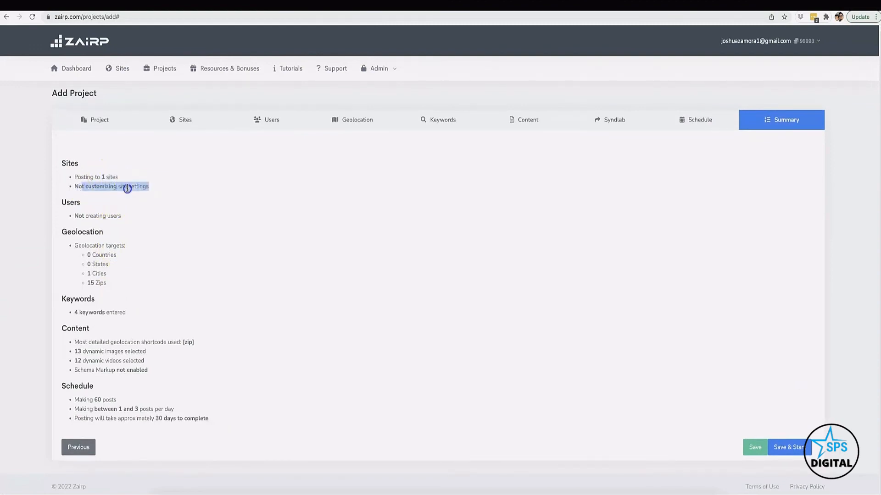
pyautogui.click(139, 226)
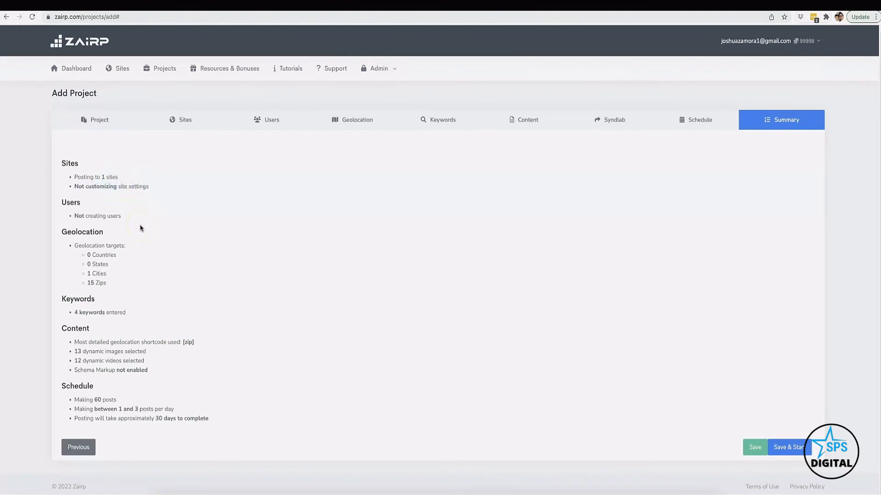
pyautogui.moveTo(120, 216); pyautogui.dragTo(73, 216)
pyautogui.click(74, 216)
pyautogui.click(109, 285)
pyautogui.moveTo(107, 274); pyautogui.dragTo(87, 274)
pyautogui.moveTo(129, 311); pyautogui.dragTo(81, 315)
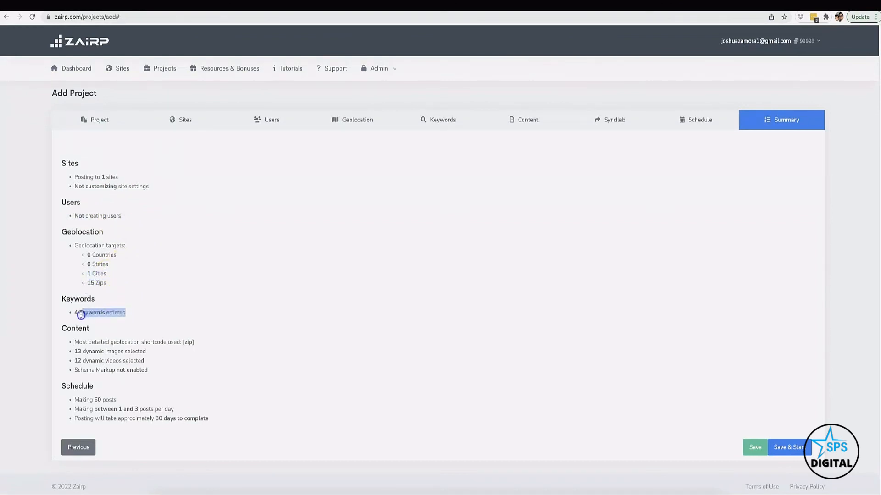
pyautogui.click(74, 316)
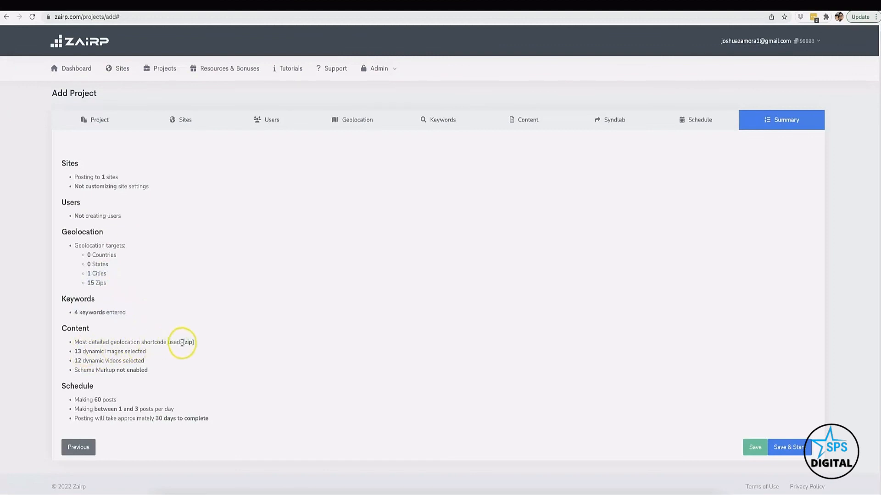
# - Check the content and schedule details in the project summary, and save and start the project
pyautogui.moveTo(183, 342); pyautogui.dragTo(196, 342)
pyautogui.moveTo(75, 351); pyautogui.dragTo(89, 352)
pyautogui.click(78, 361)
pyautogui.moveTo(148, 370); pyautogui.dragTo(102, 372)
pyautogui.click(103, 373)
pyautogui.moveTo(118, 400); pyautogui.dragTo(69, 400)
pyautogui.click(95, 399)
pyautogui.moveTo(119, 411); pyautogui.dragTo(209, 421)
pyautogui.click(159, 412)
pyautogui.click(212, 420)
pyautogui.click(796, 447)
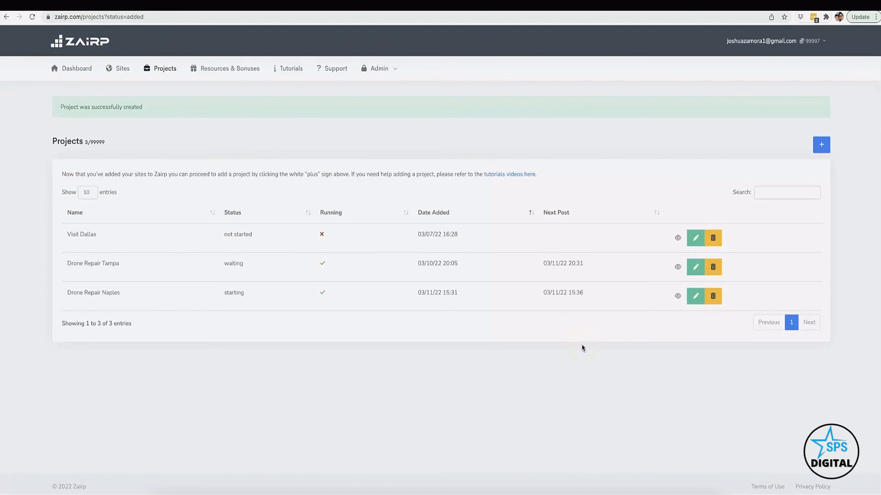
# - Look at the Drone Repair Tampa entry in the projects list
pyautogui.hotkey('ctrl', 'Up')
pyautogui.click(621, 166)
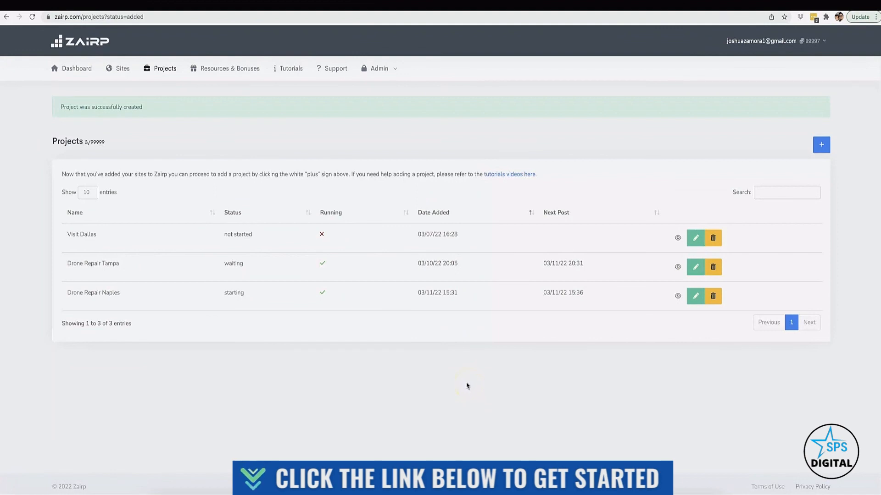
pyautogui.click(465, 381)
pyautogui.moveTo(122, 266); pyautogui.dragTo(65, 268)
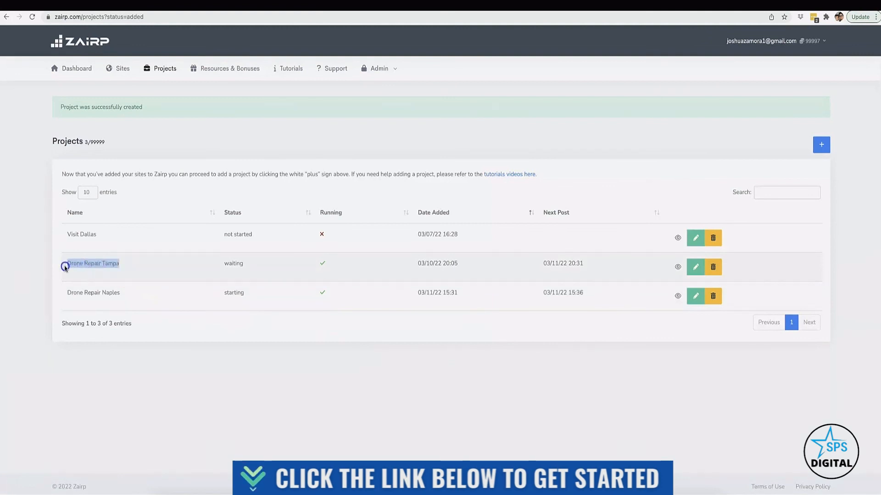